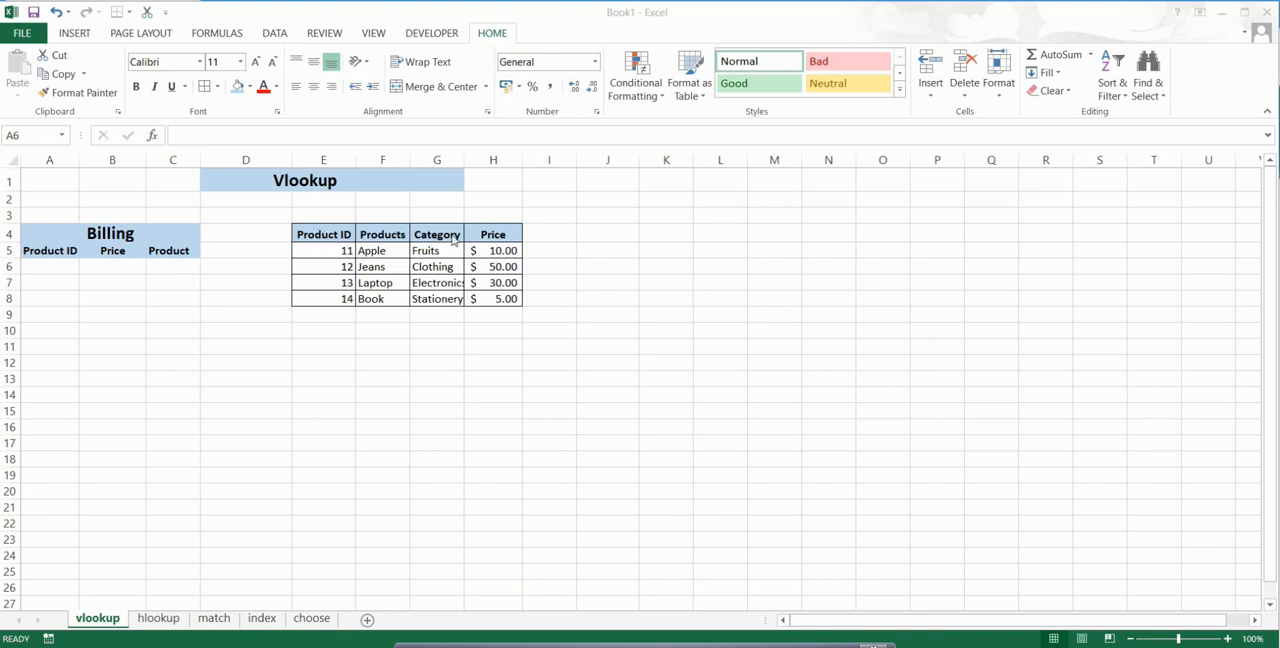
Step: Enter 11 as the Product ID in cell A6 of the Billing table
click(61, 263)
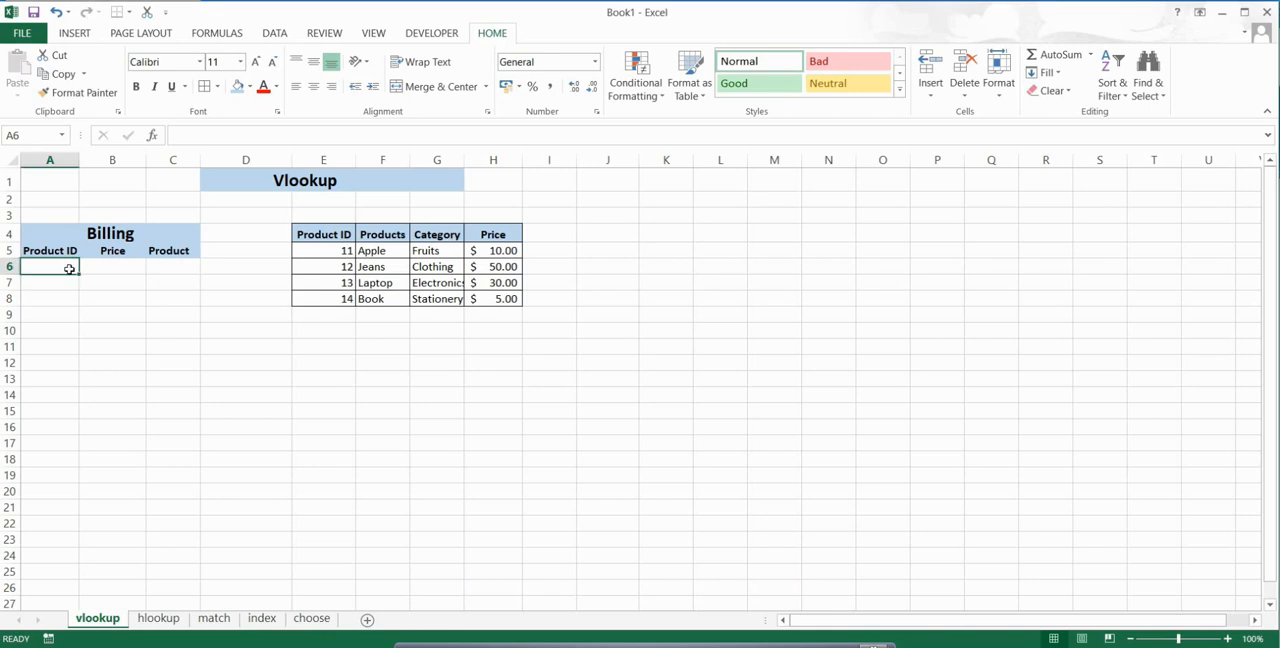
text(11)
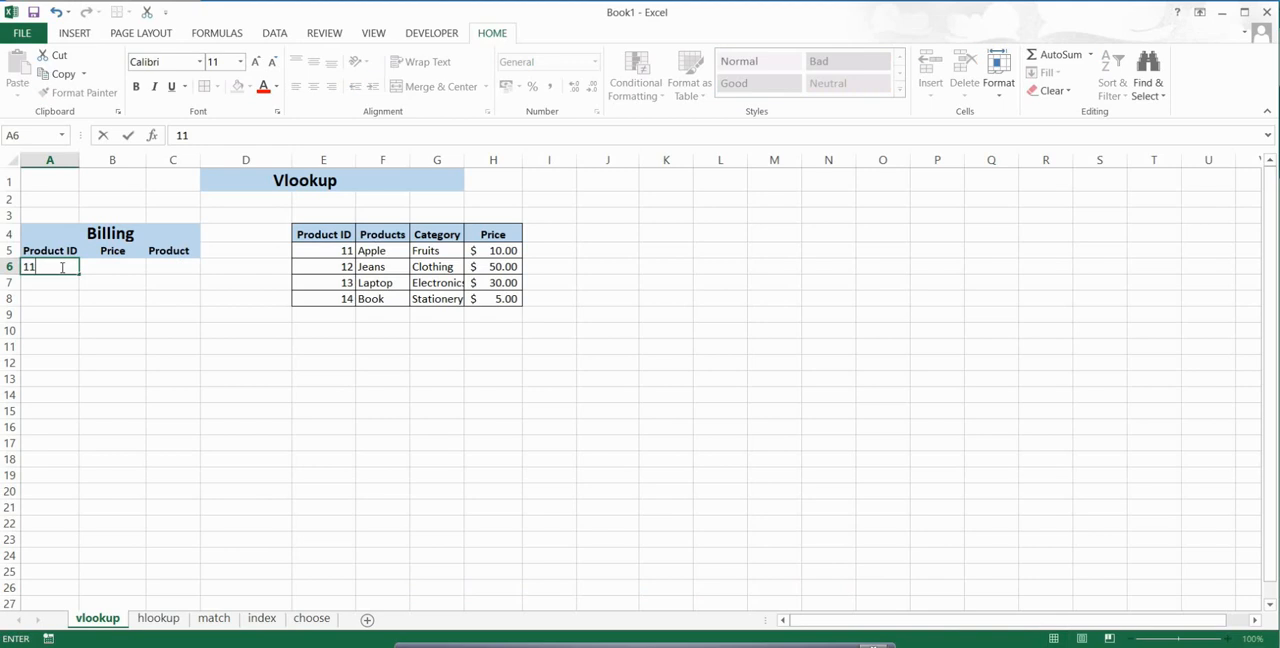
click(114, 269)
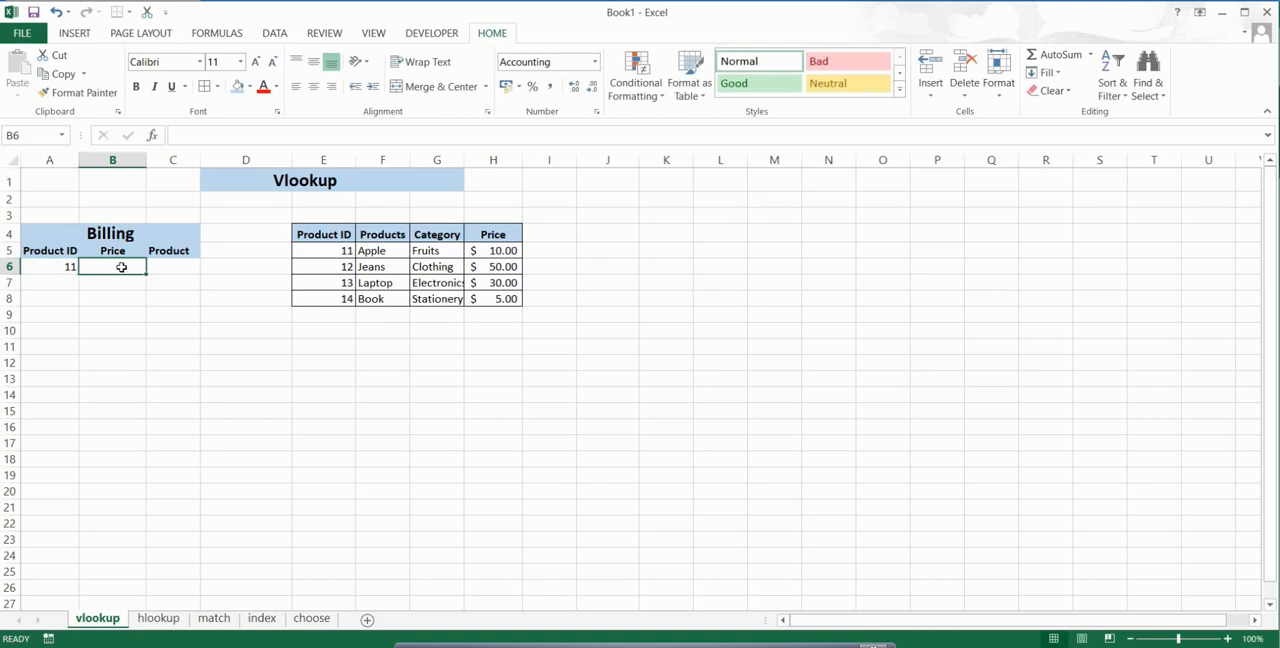
Step: Start a VLOOKUP formula in the Billing price cell B6 with A6 as the lookup value
text(=)
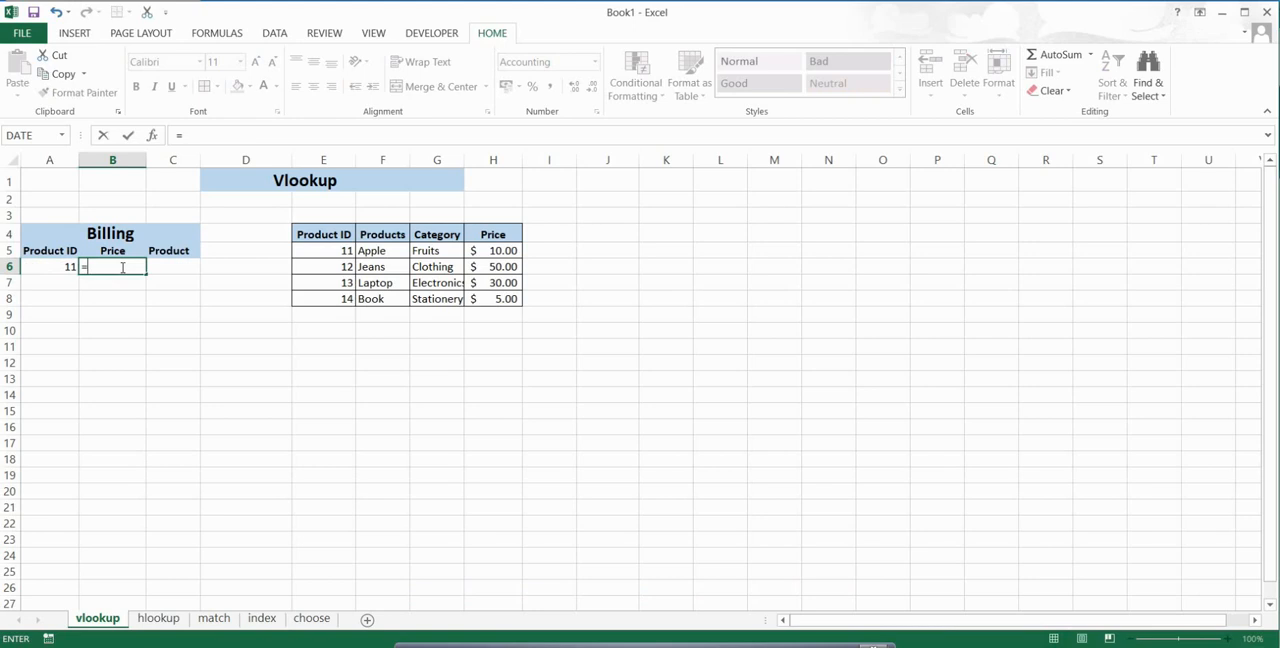
text(VLOO)
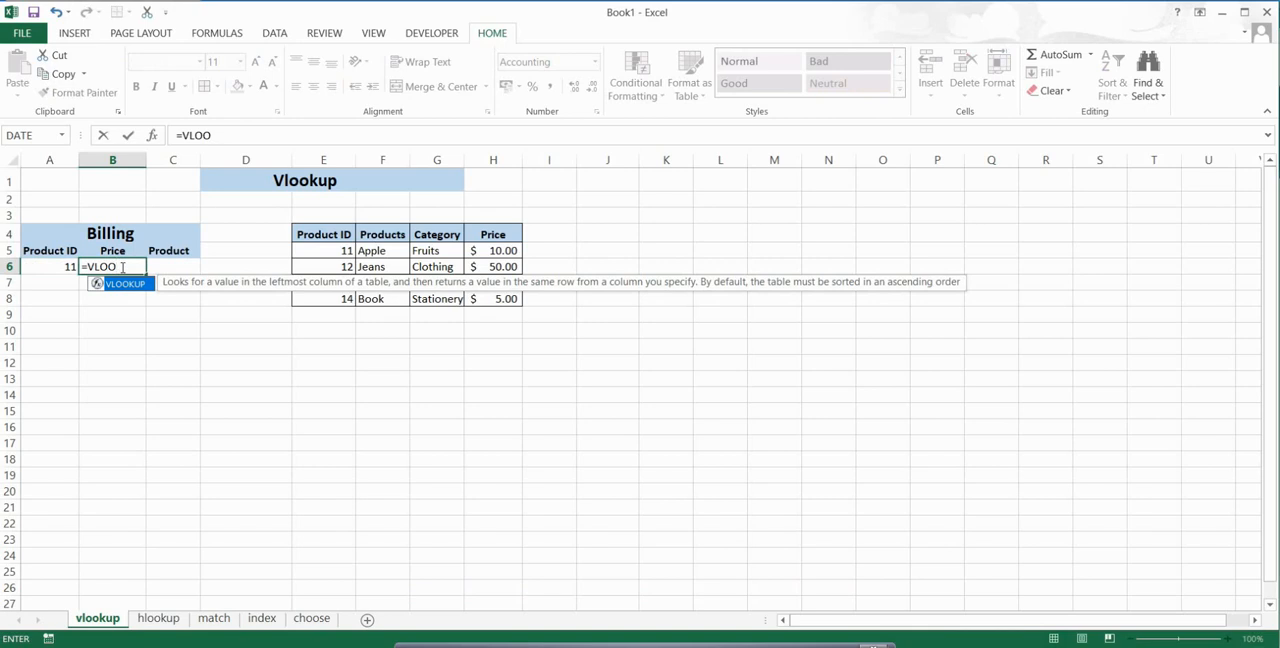
key(Tab)
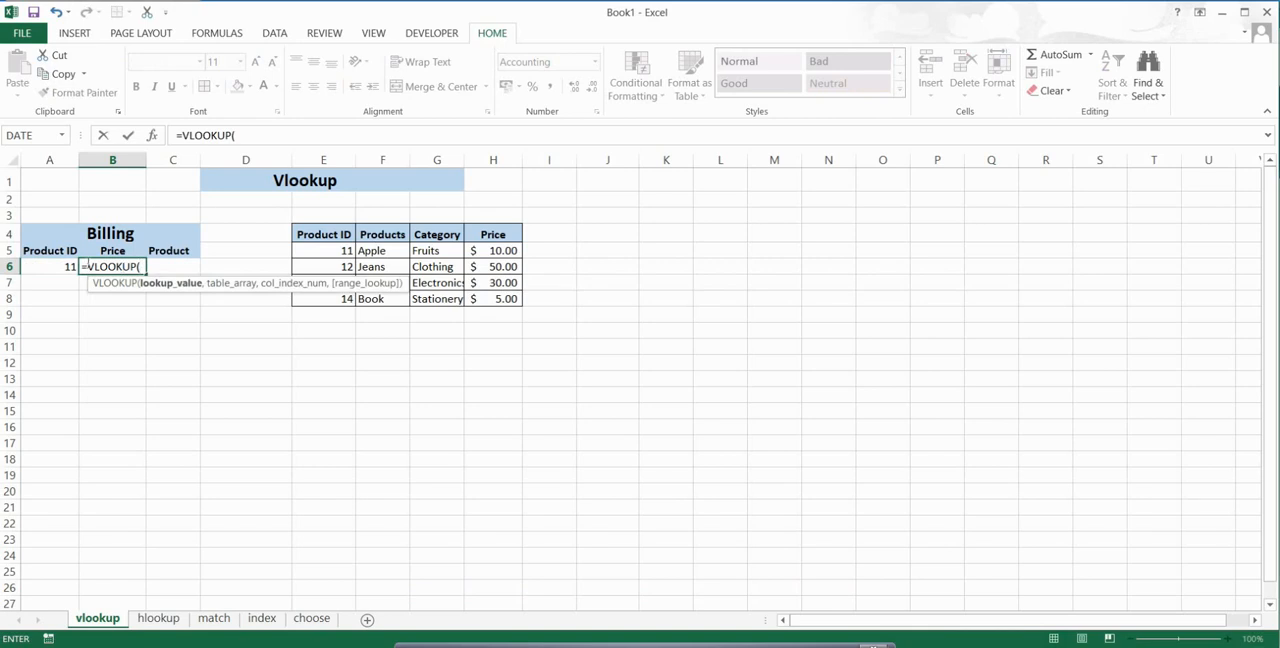
click(53, 267)
text(,)
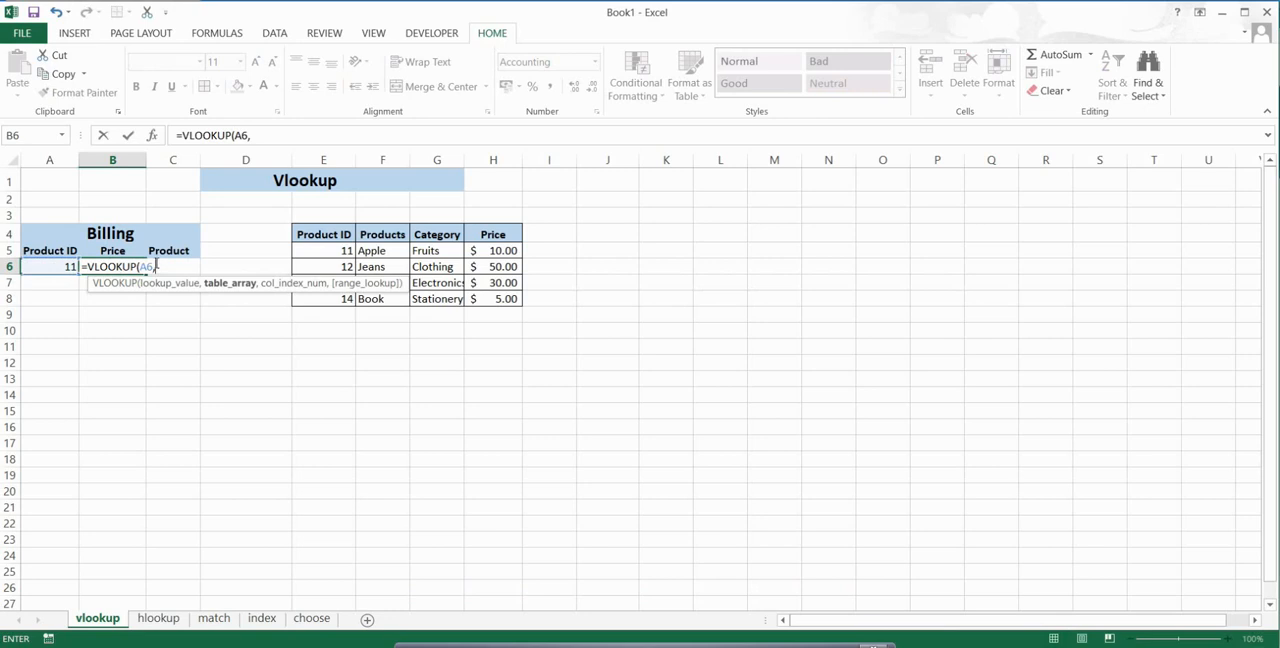
Step: Set the VLOOKUP table array to the product data range E5:H8
click(331, 252)
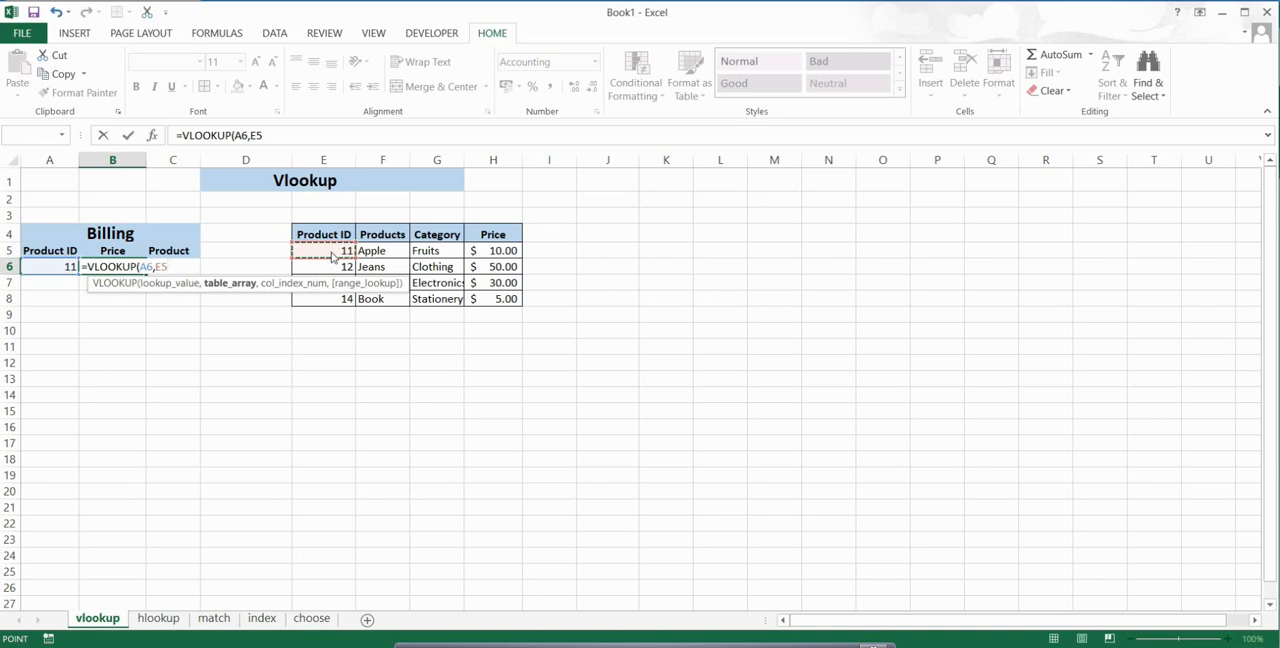
double_click(331, 252)
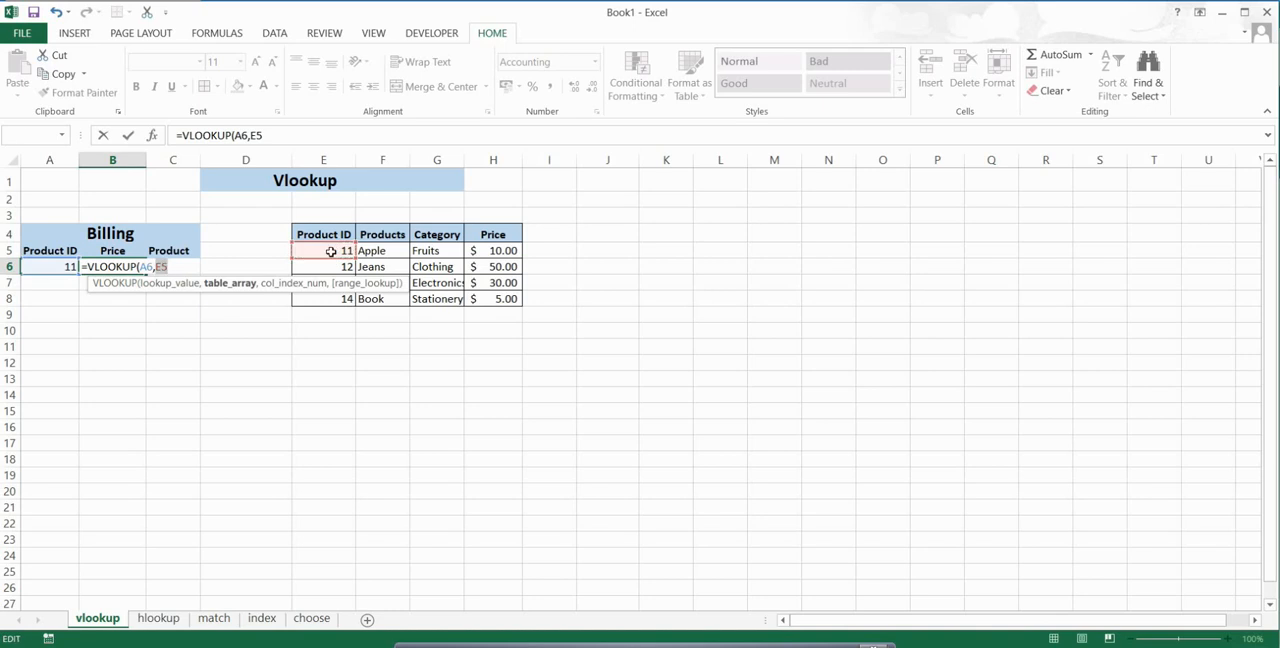
click(484, 300)
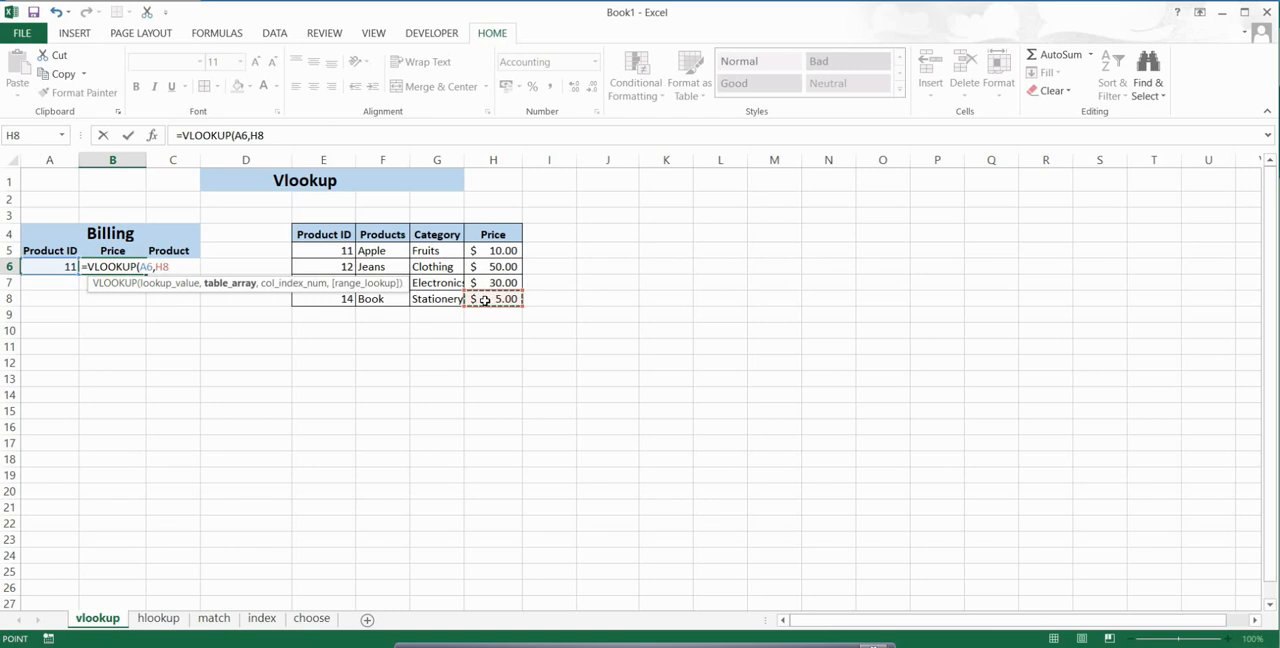
click(333, 250)
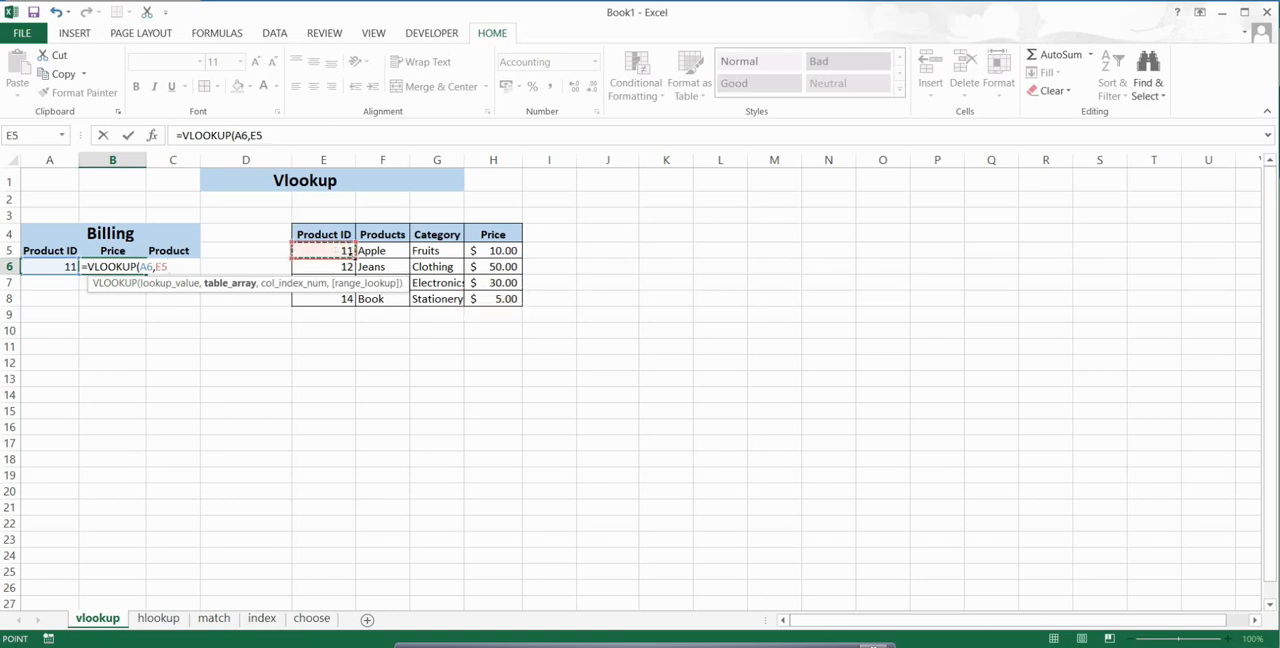
drag(345, 252, 512, 301)
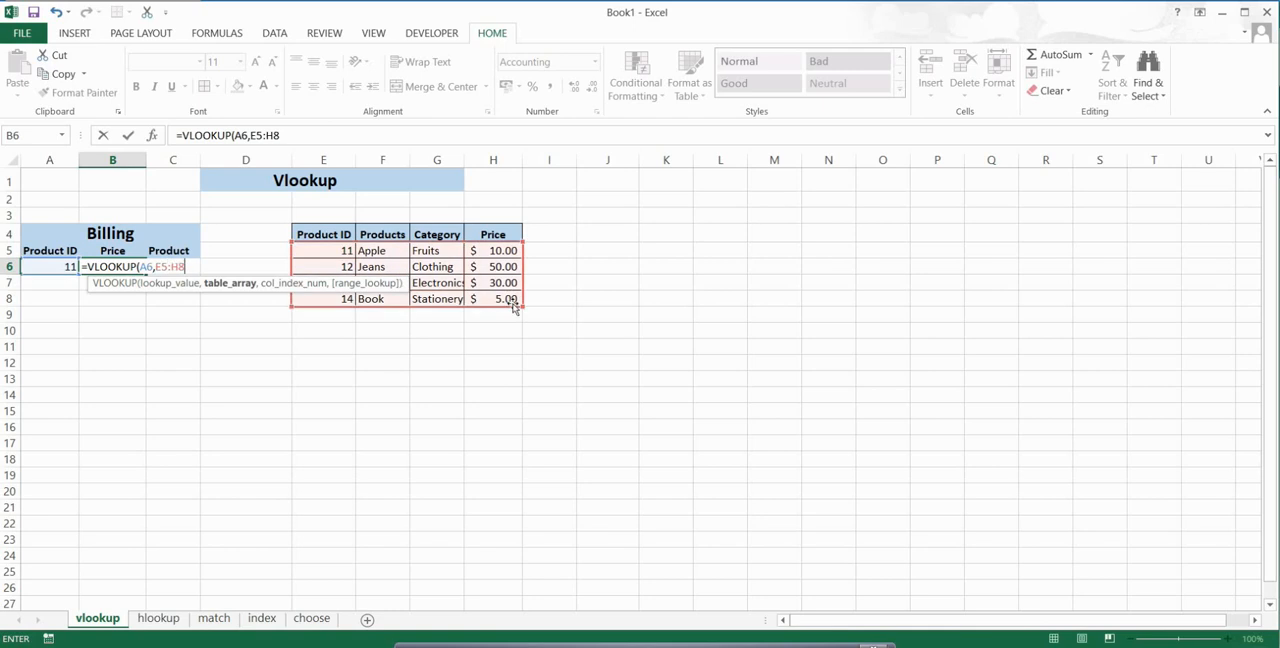
text(,)
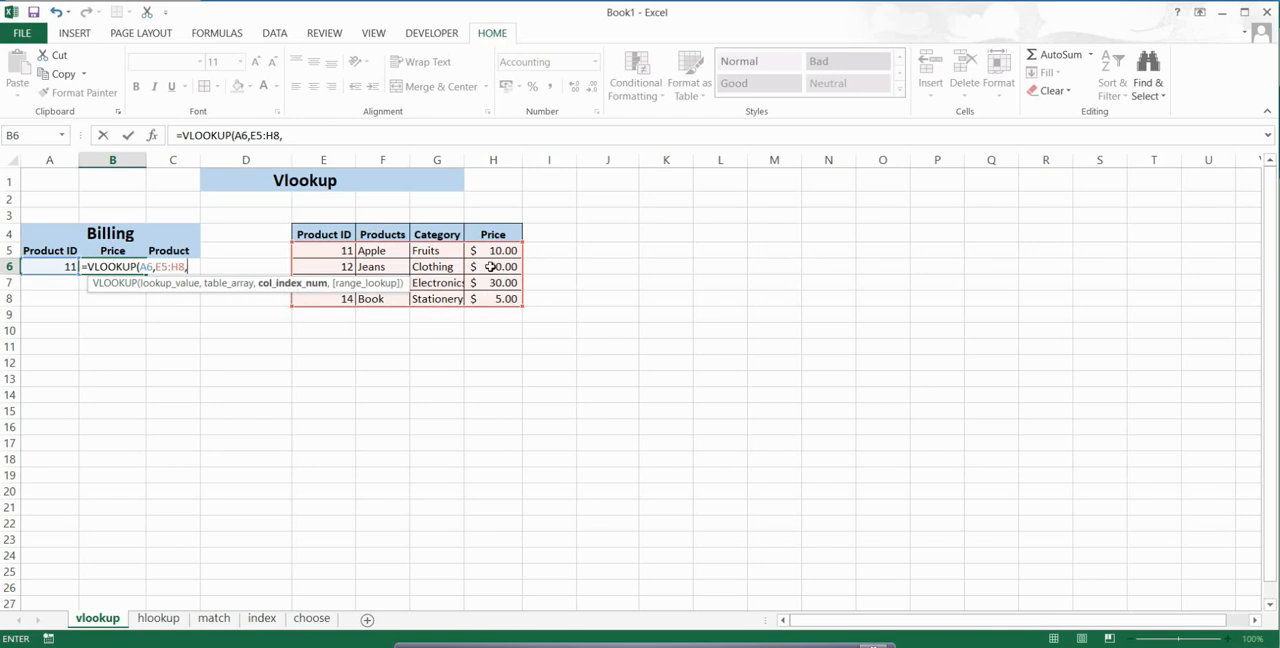
Step: Complete the VLOOKUP with column index 4 and exact match FALSE, and check the result against the product table's row for ID 11
text(4,)
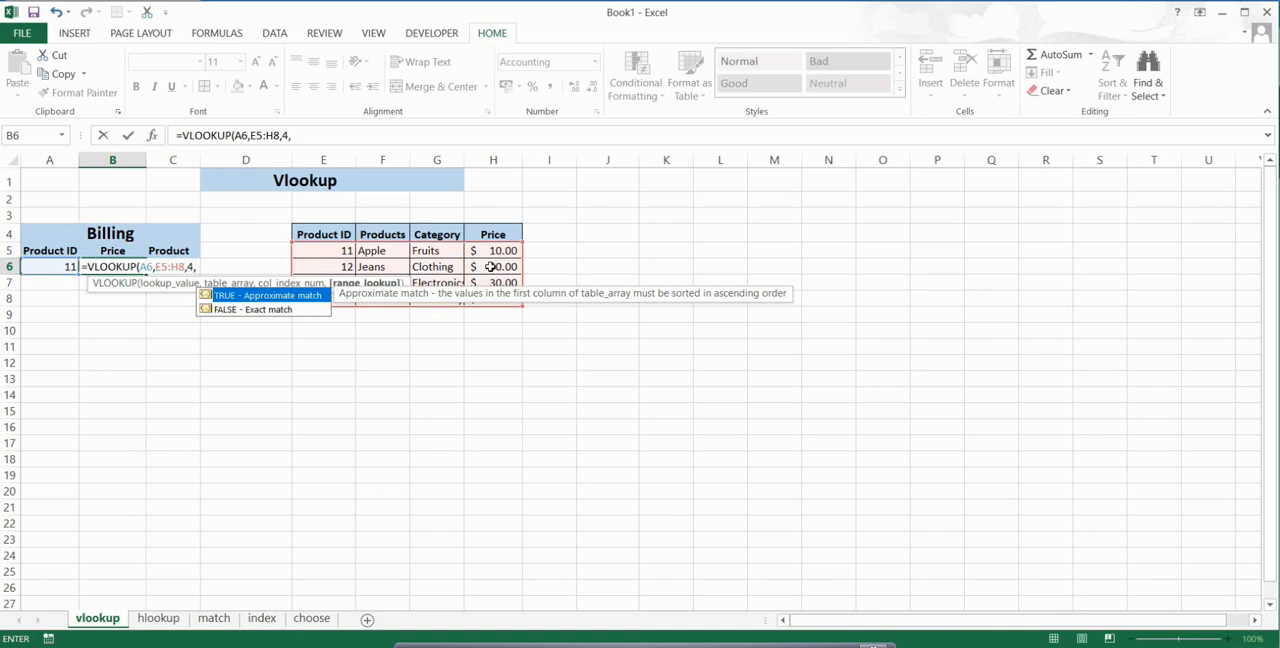
key(Down)
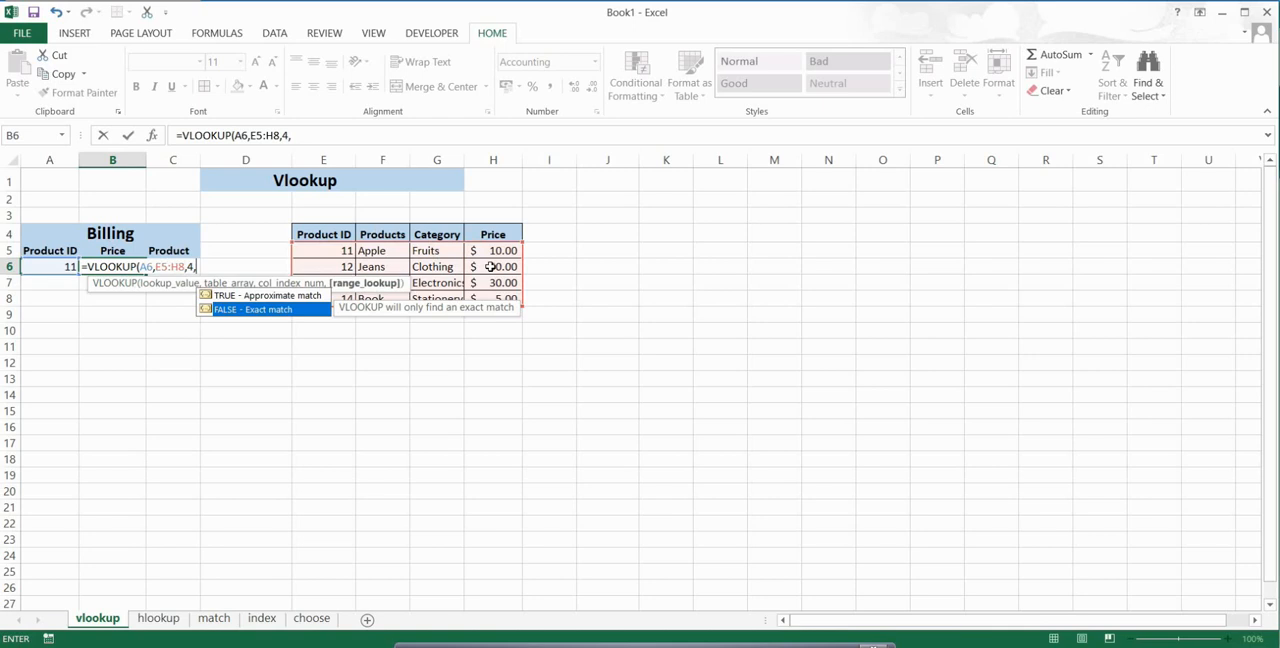
key(Tab)
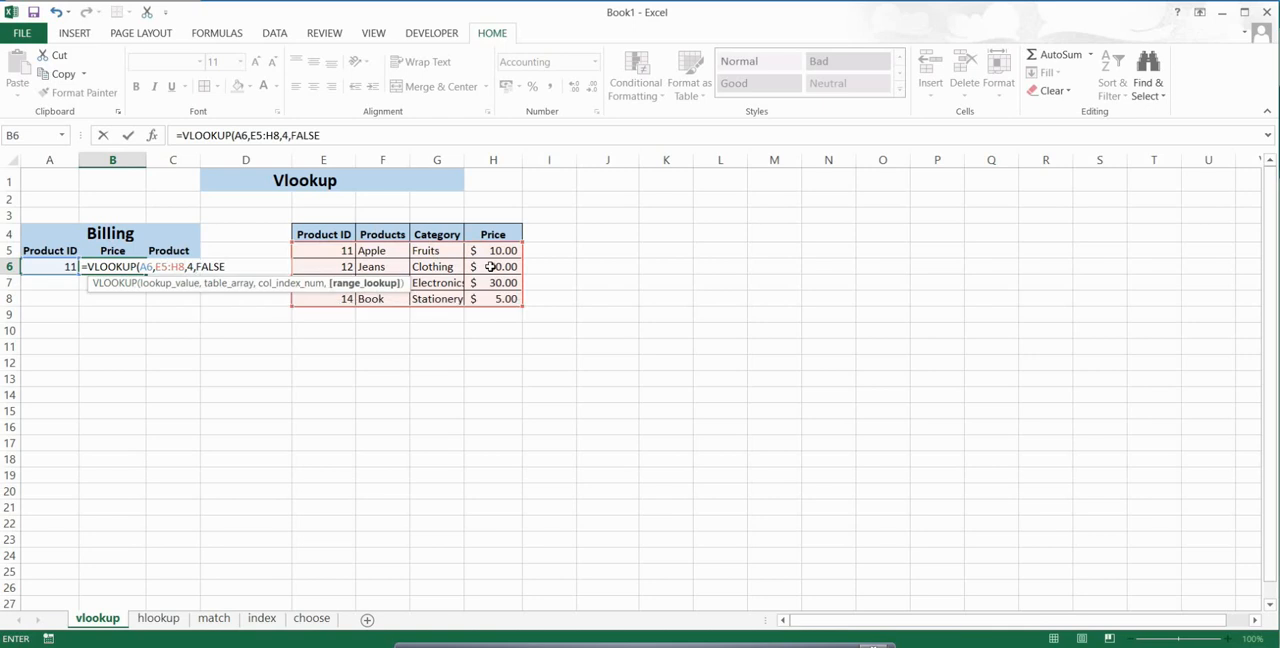
text())
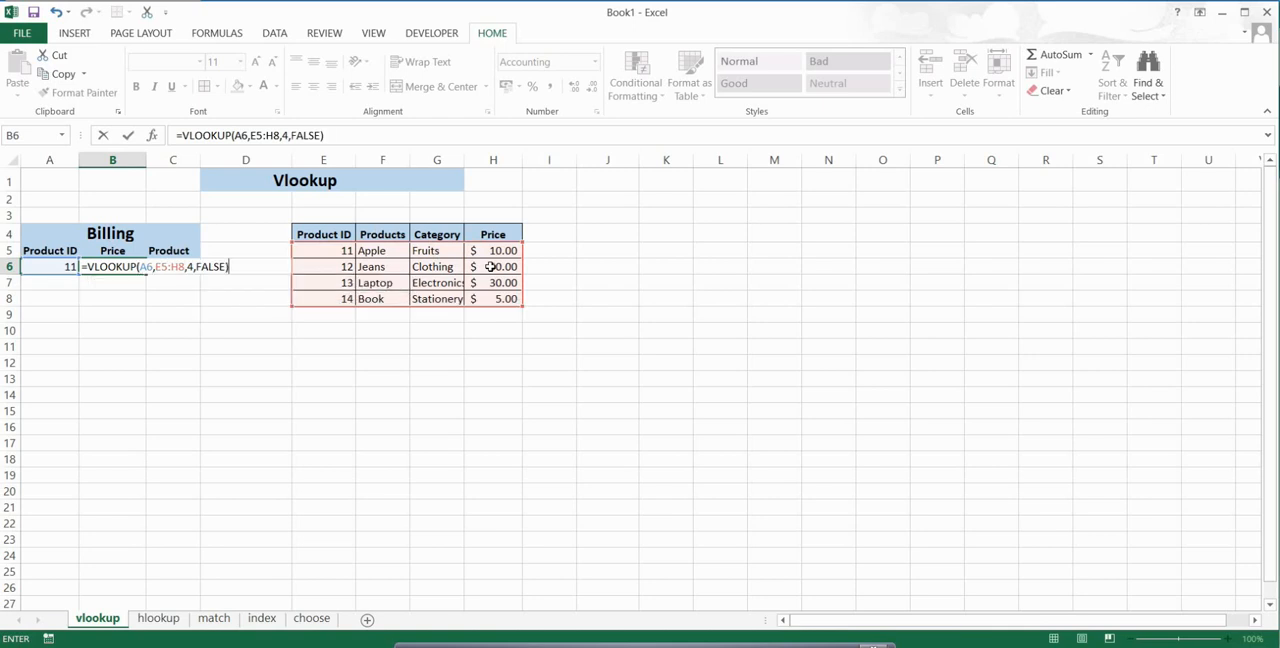
key(Return)
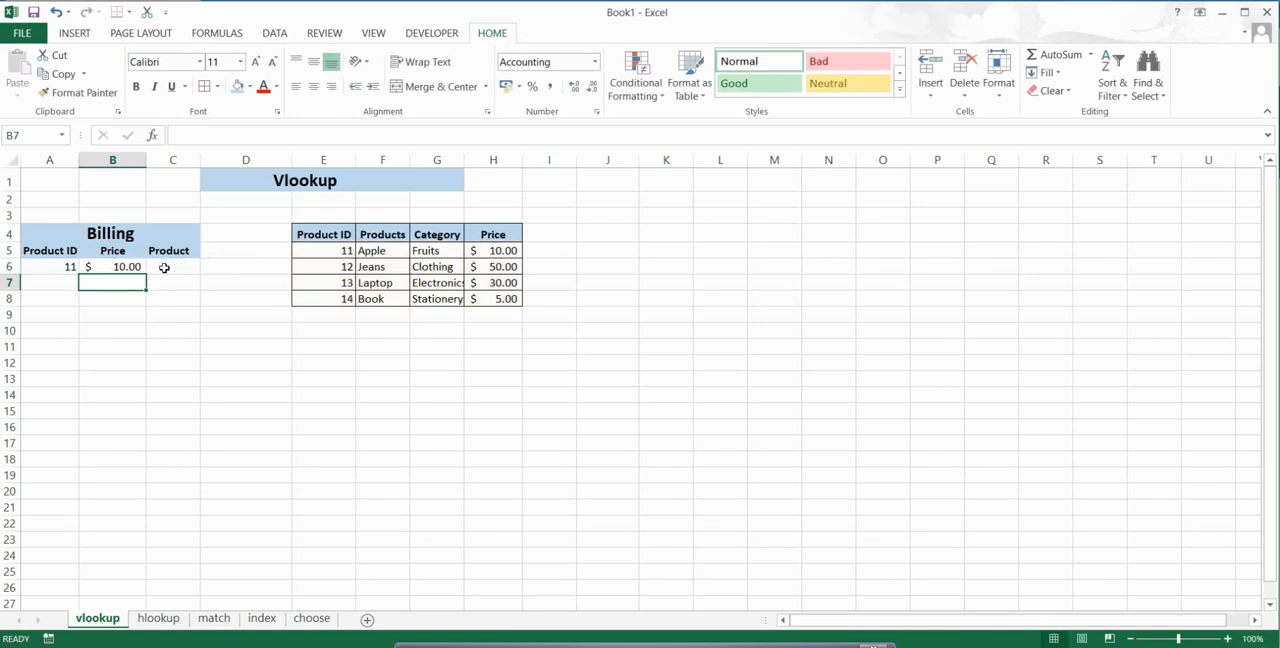
click(118, 263)
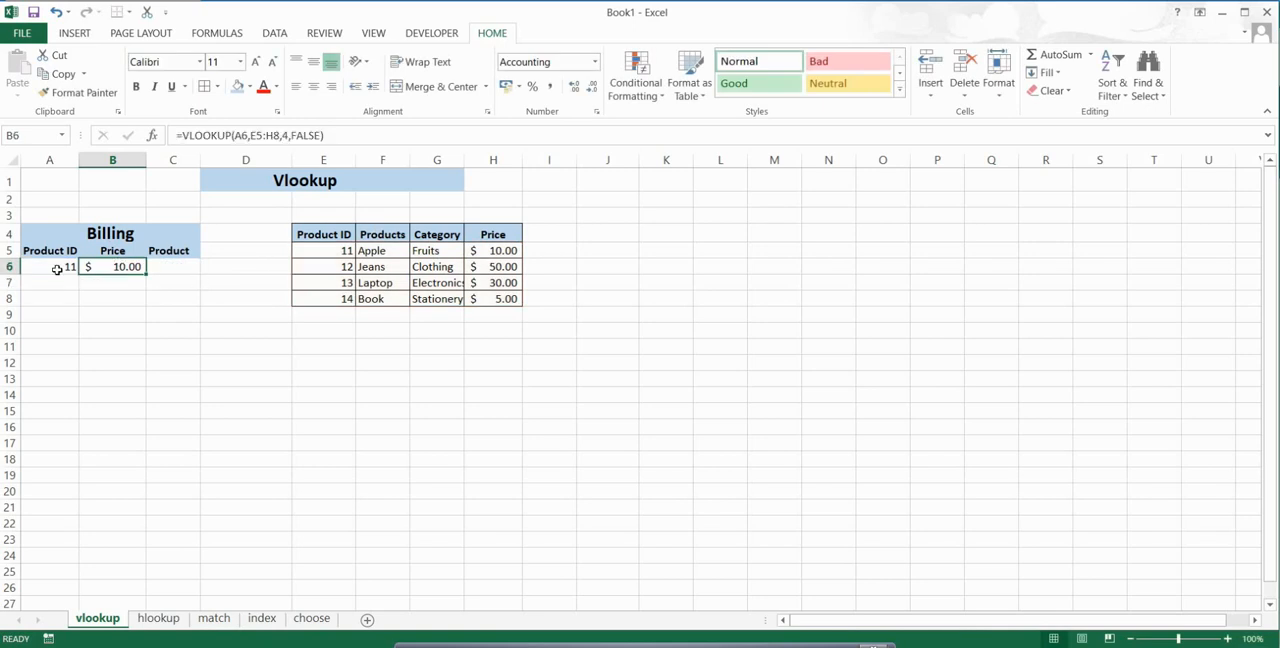
click(327, 253)
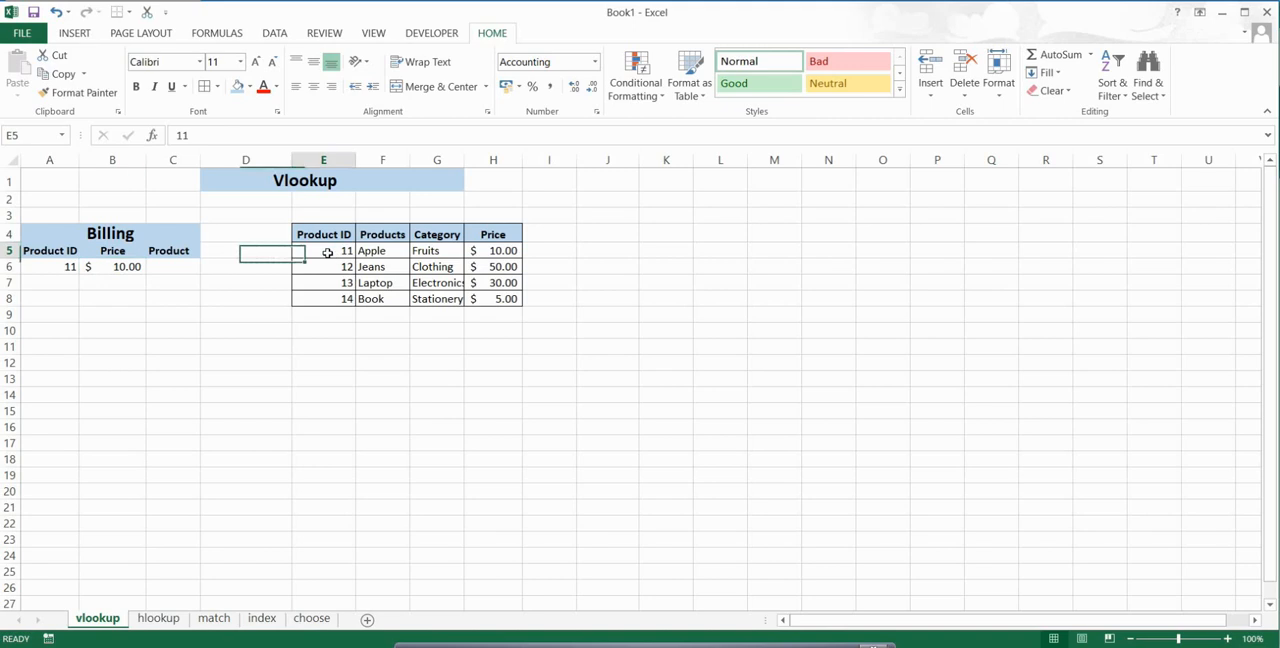
click(490, 253)
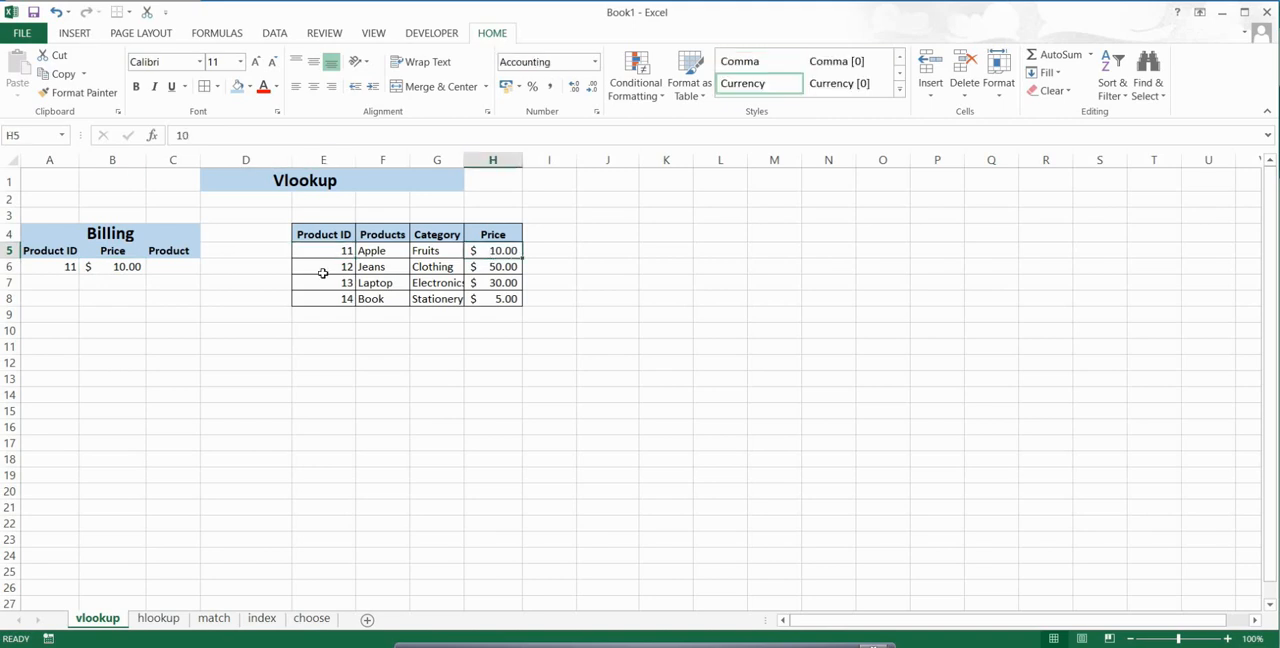
Step: Change the Billing Product ID in A6 to 13 and compare the looked-up price with that product's row in the table
click(58, 267)
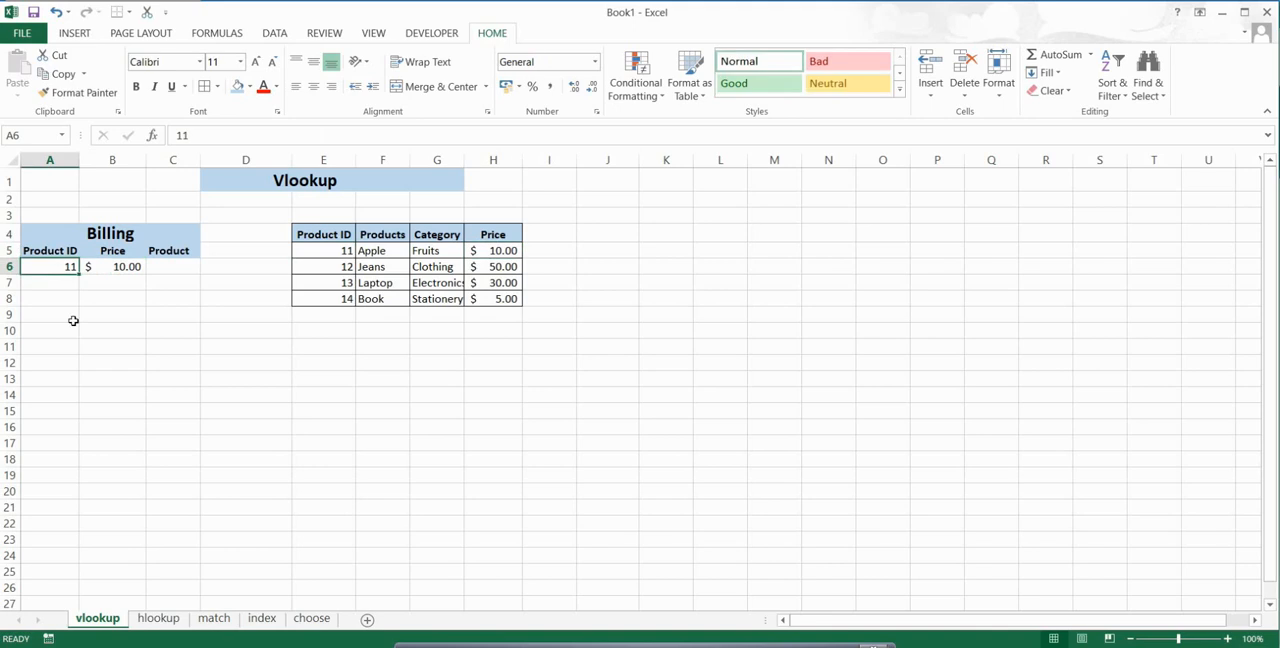
text(13)
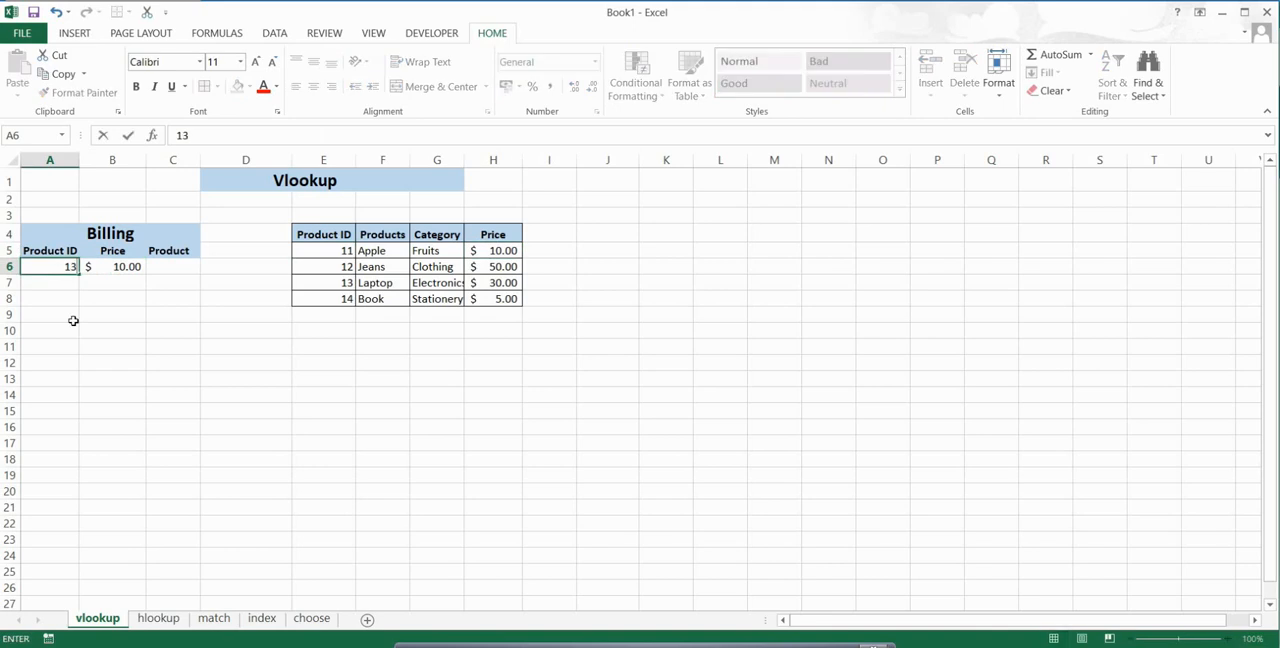
key(Return)
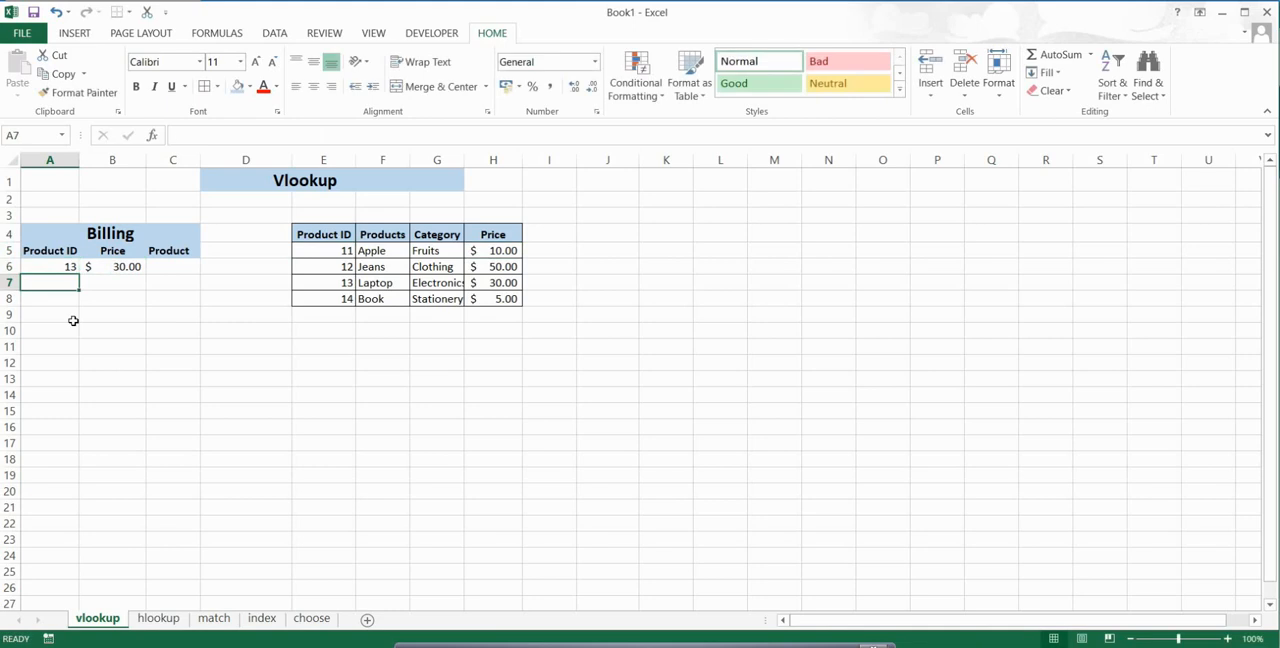
click(109, 266)
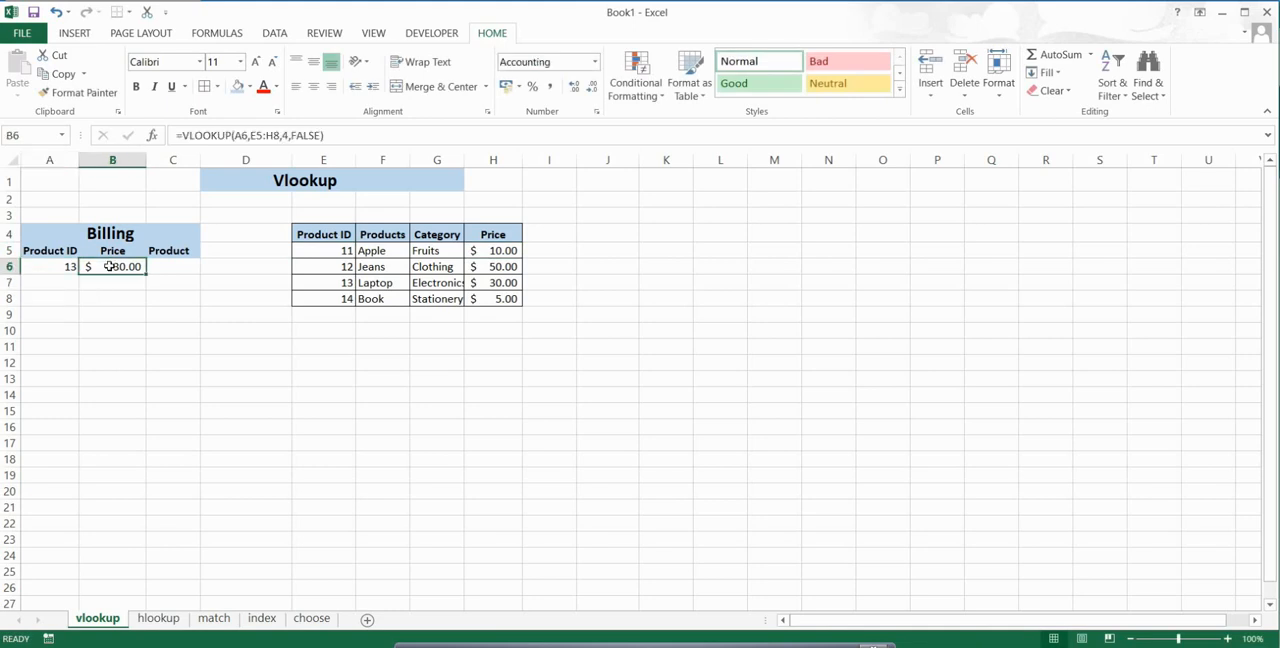
click(336, 286)
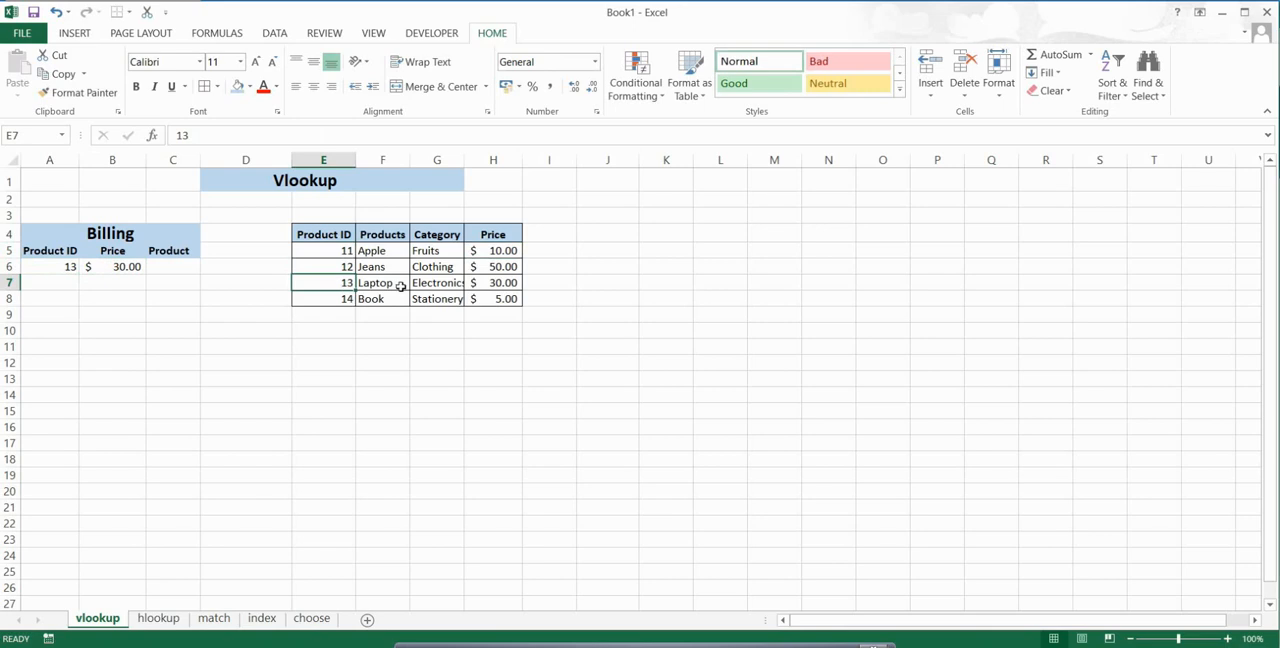
click(490, 284)
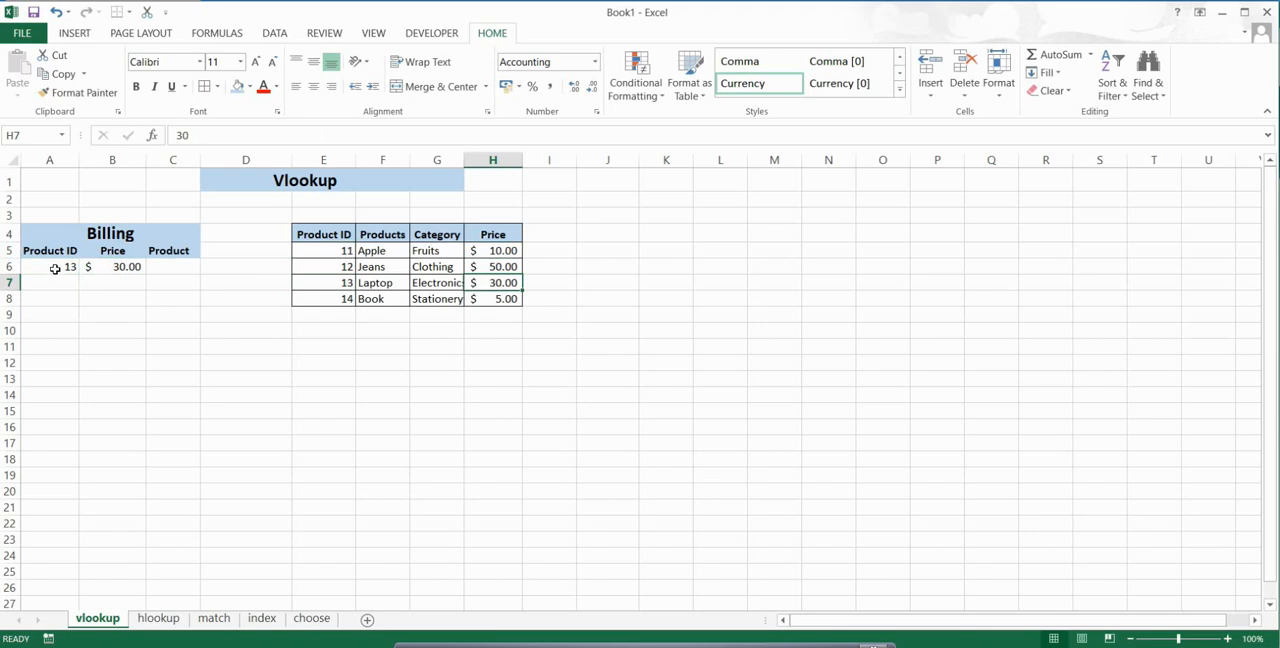
click(57, 267)
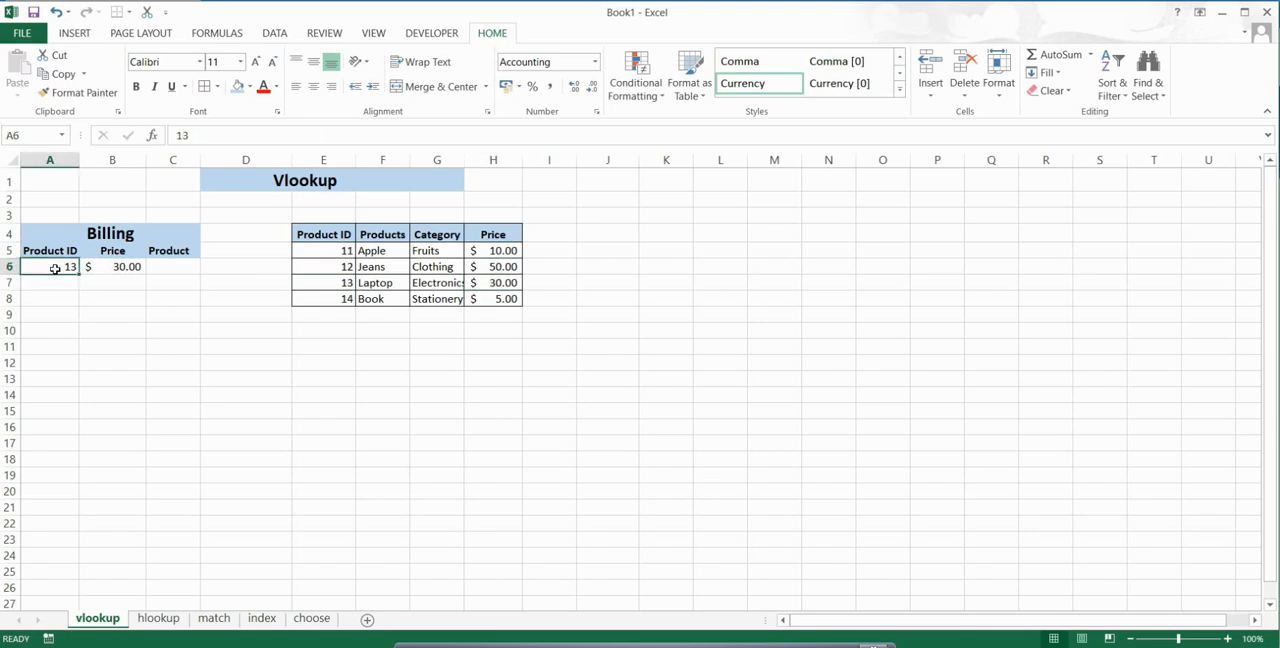
click(111, 270)
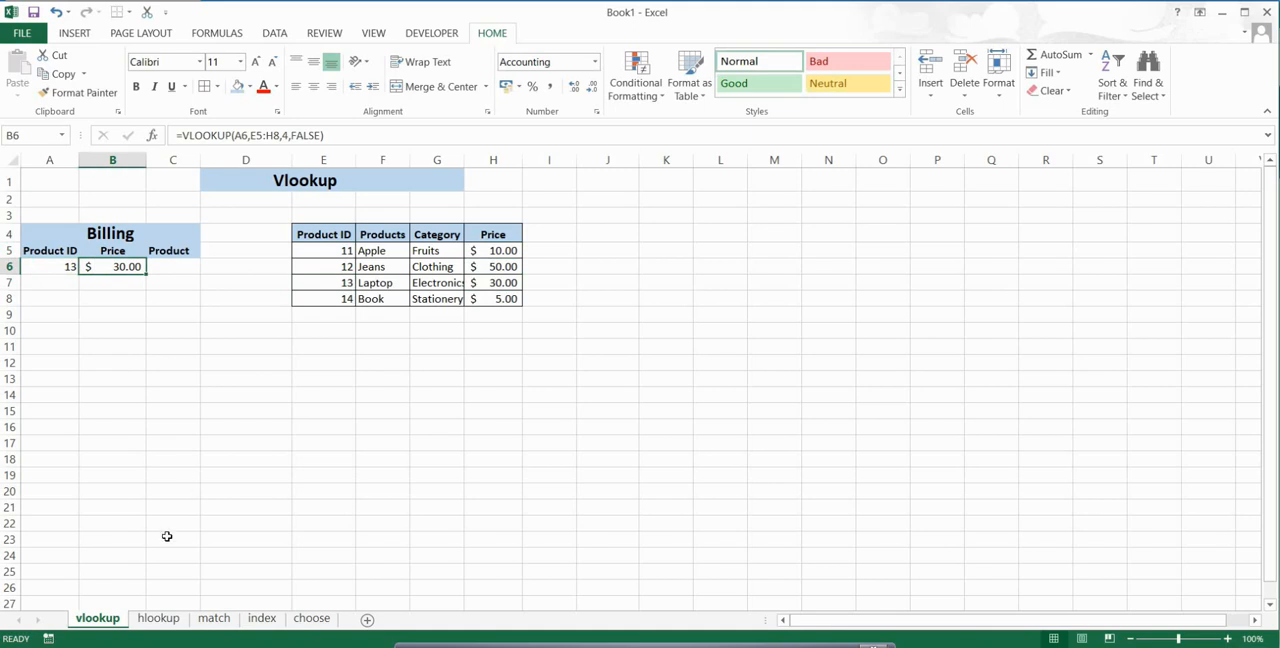
Step: On the hlookup sheet, enter Product ID 13 in A3 and check that product's category in the horizontal table
click(148, 619)
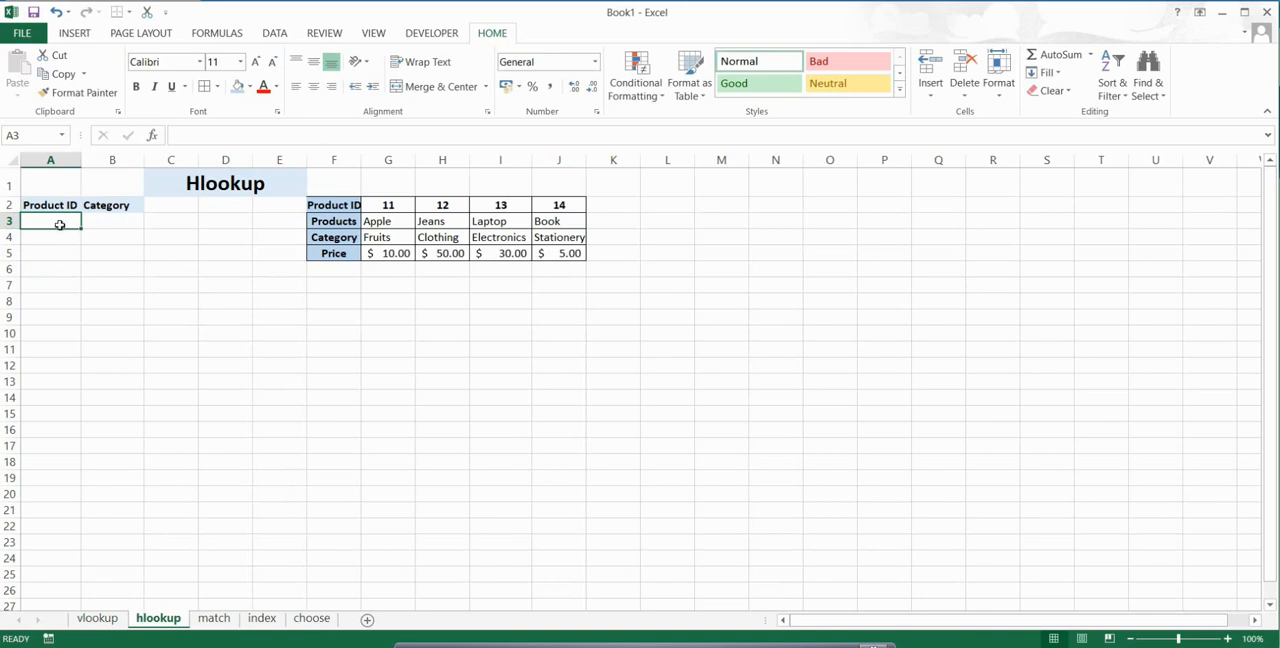
text(13)
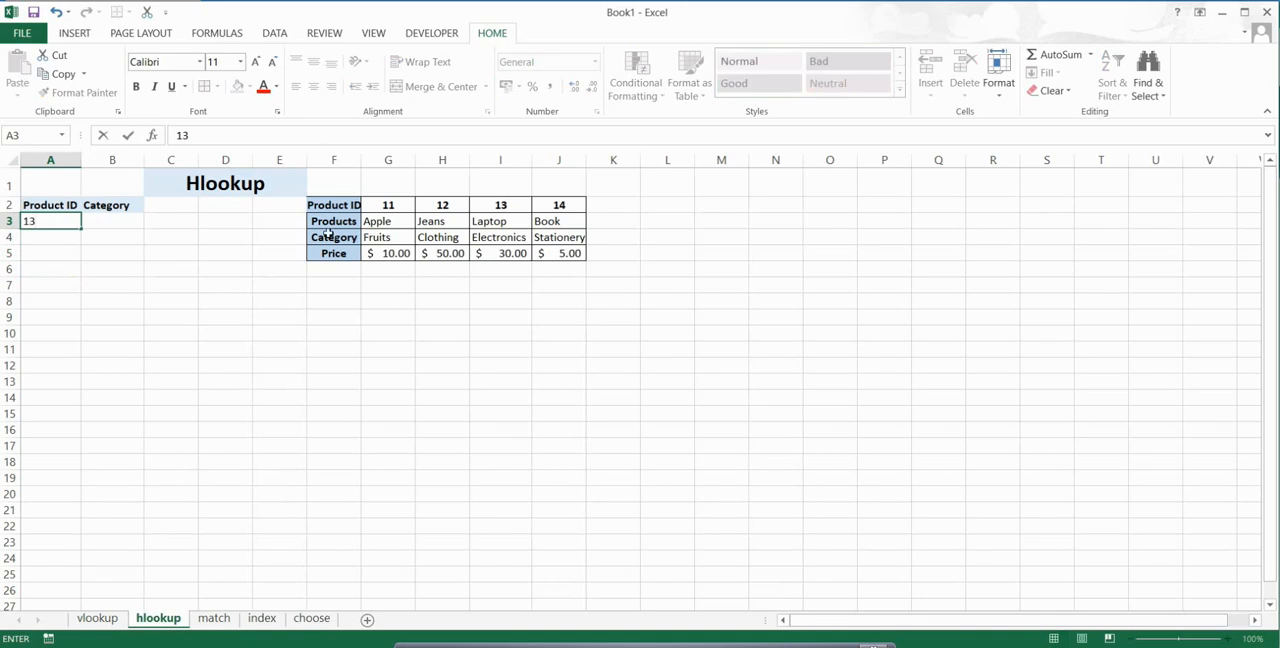
click(506, 207)
click(504, 241)
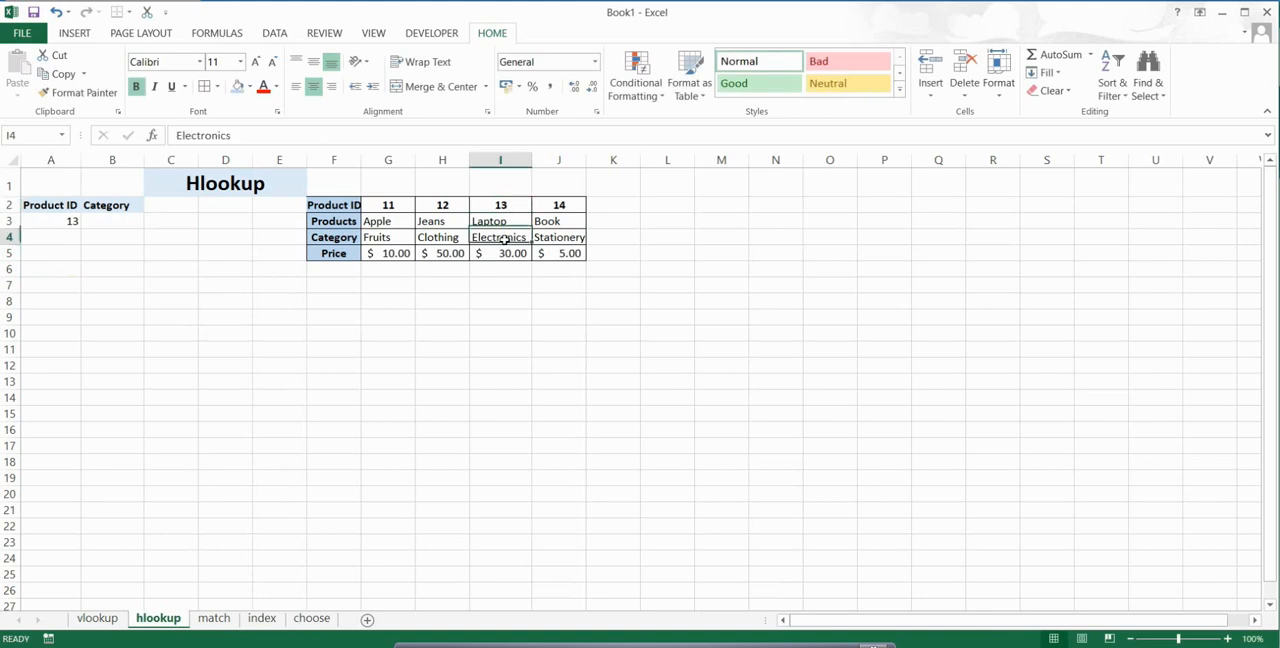
Step: Start an HLOOKUP formula in Category cell B3 with A3 as the lookup value
click(122, 223)
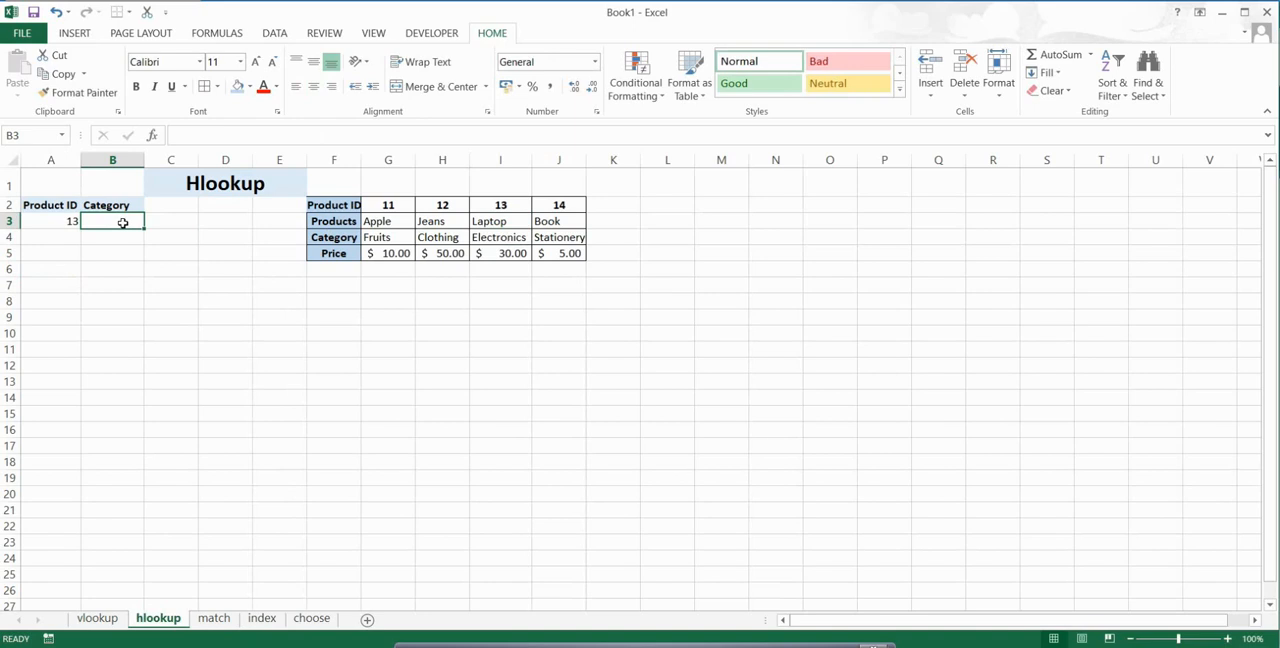
text(=H)
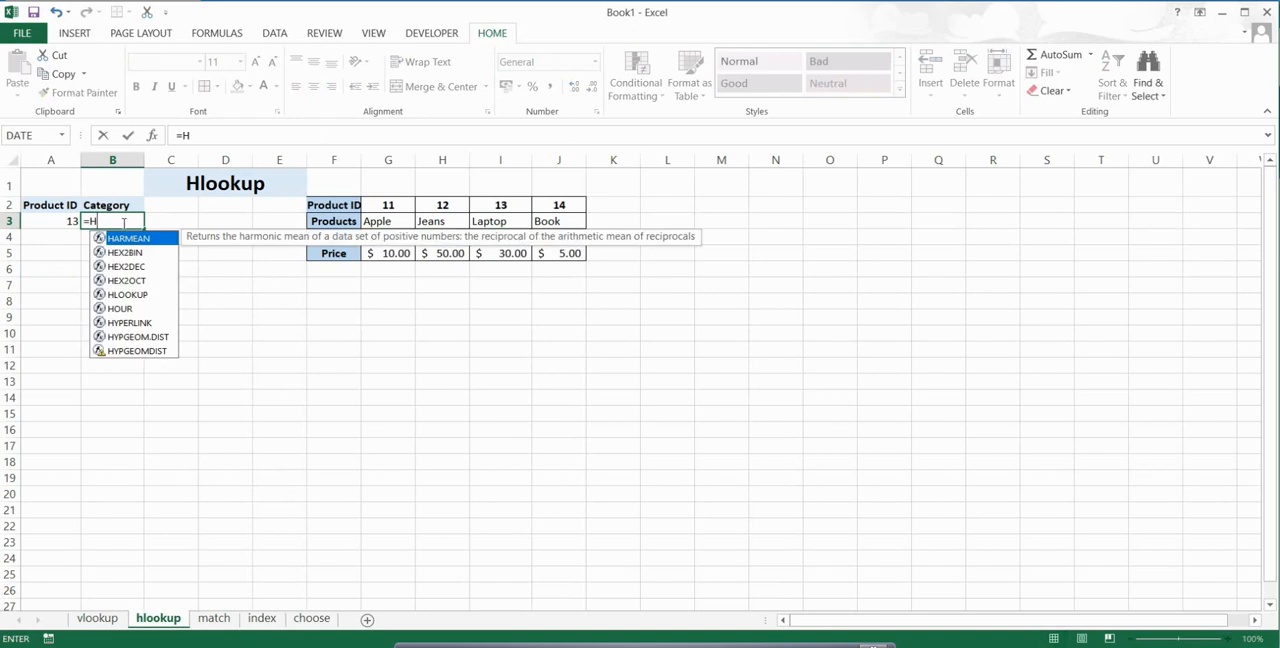
text(LOO)
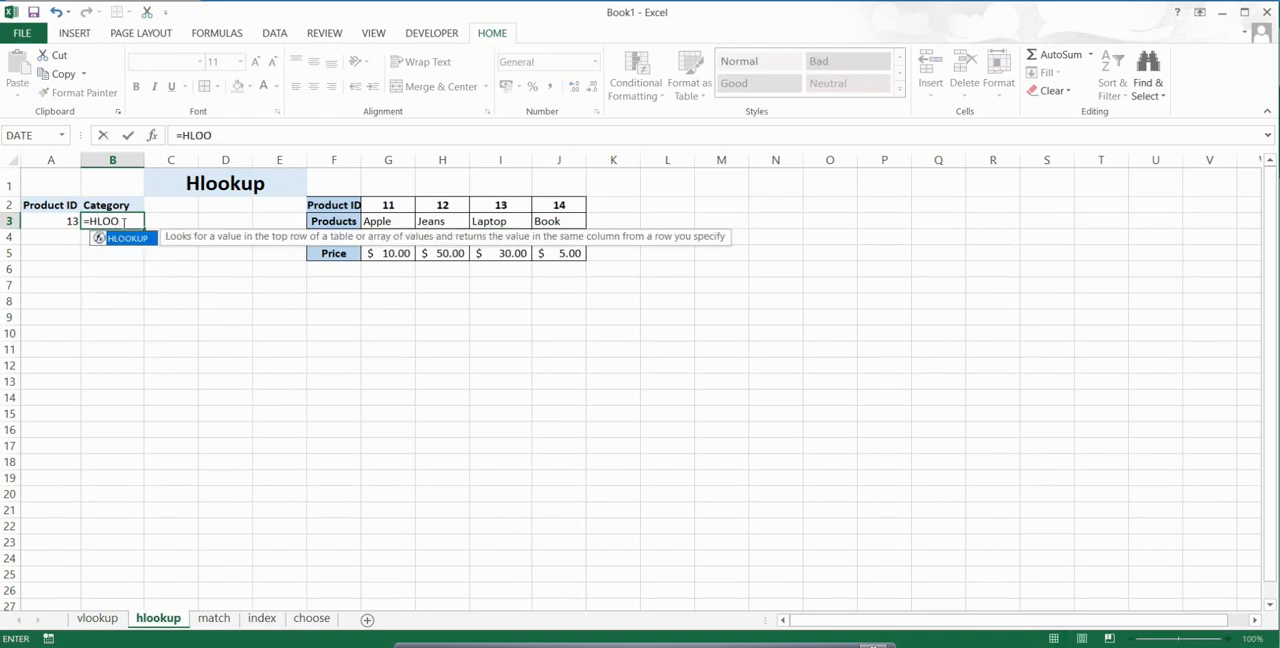
key(Tab)
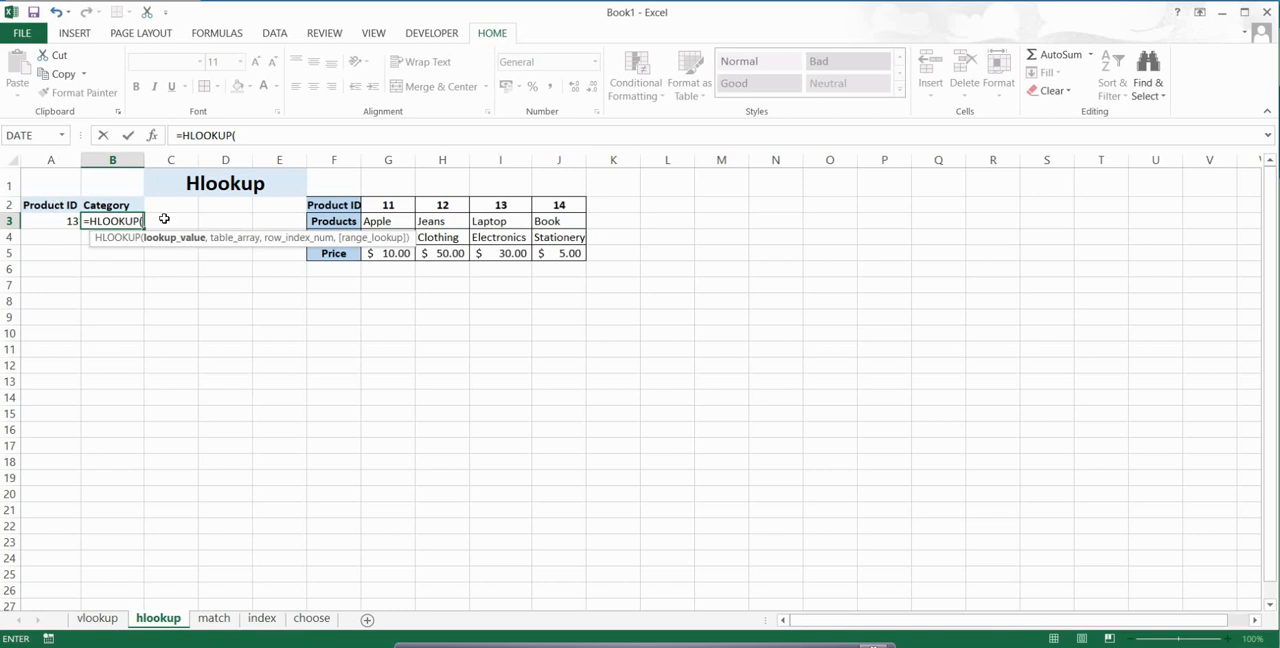
text(A3,)
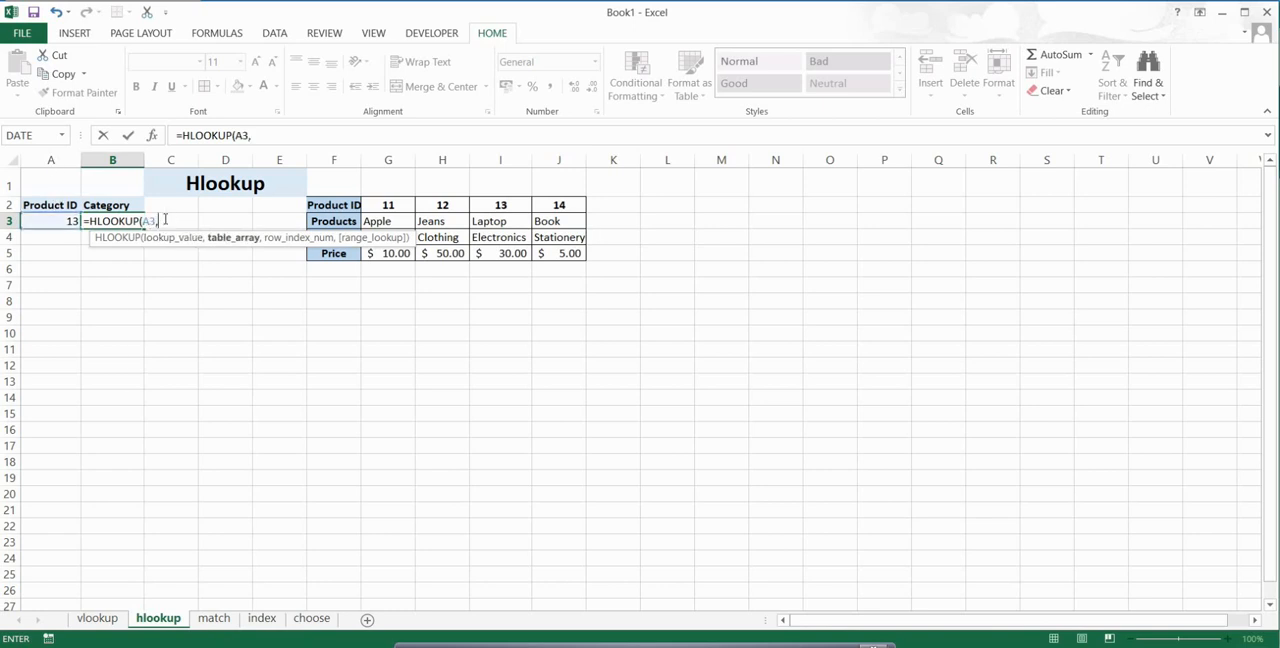
Step: Set the HLOOKUP table array to the horizontal product data range G2:J5
click(382, 206)
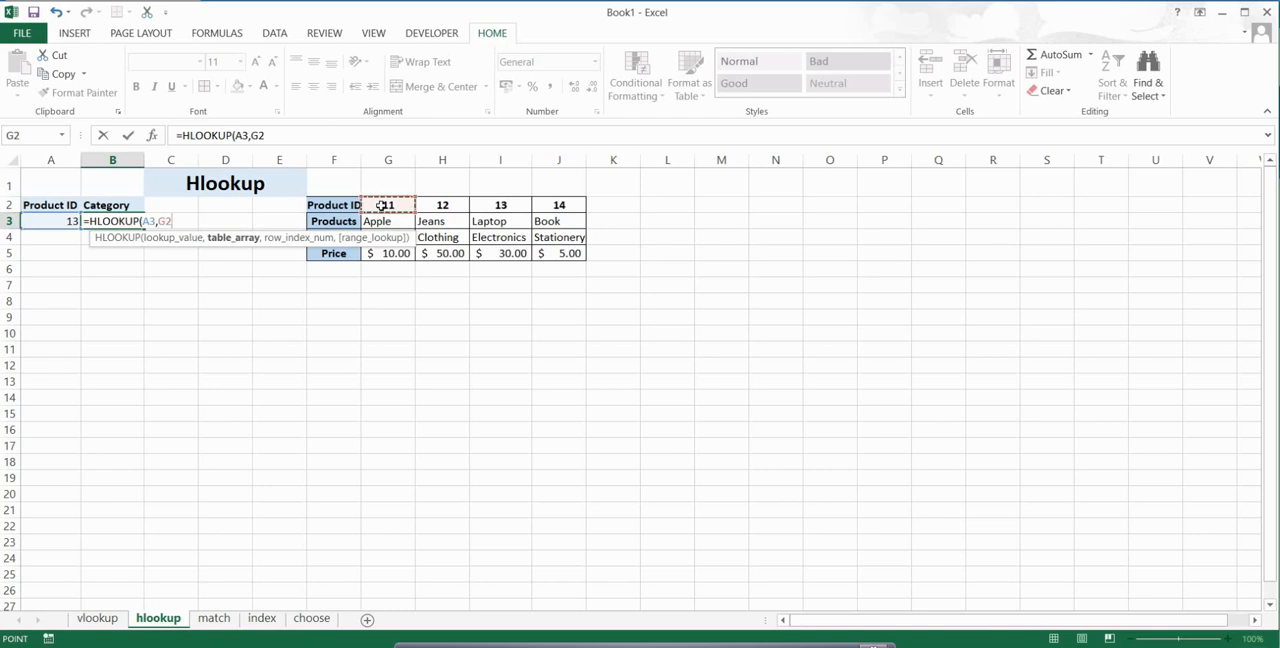
drag(415, 211, 565, 255)
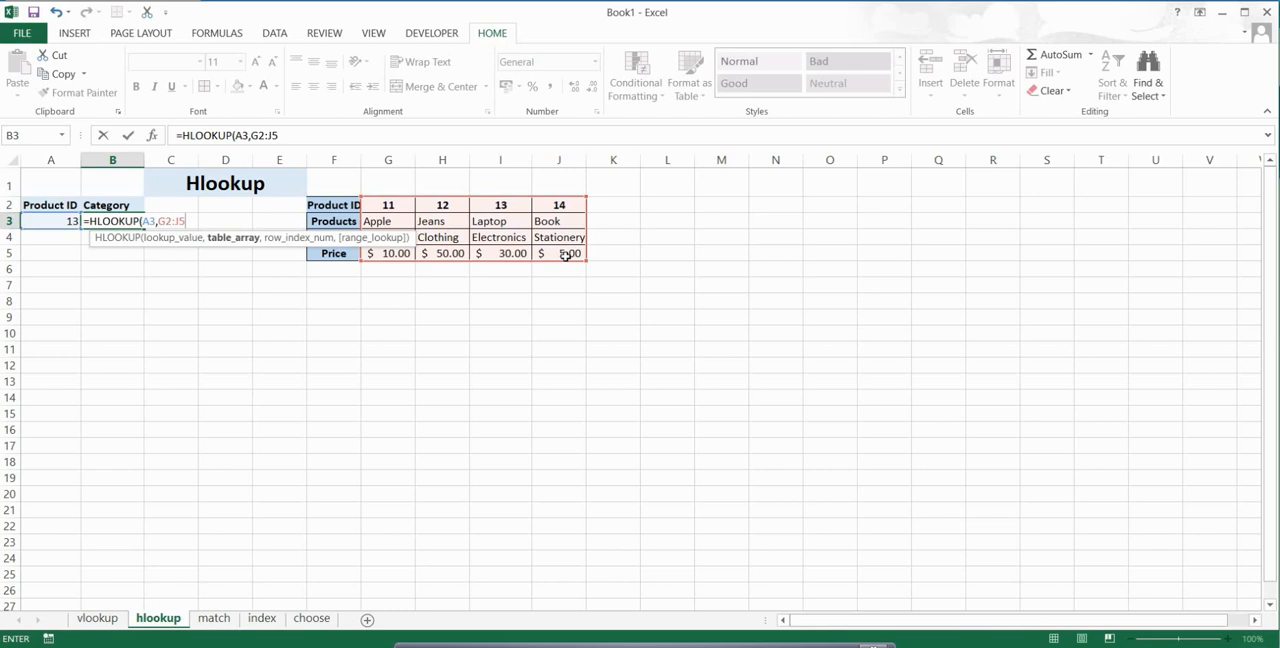
text(,)
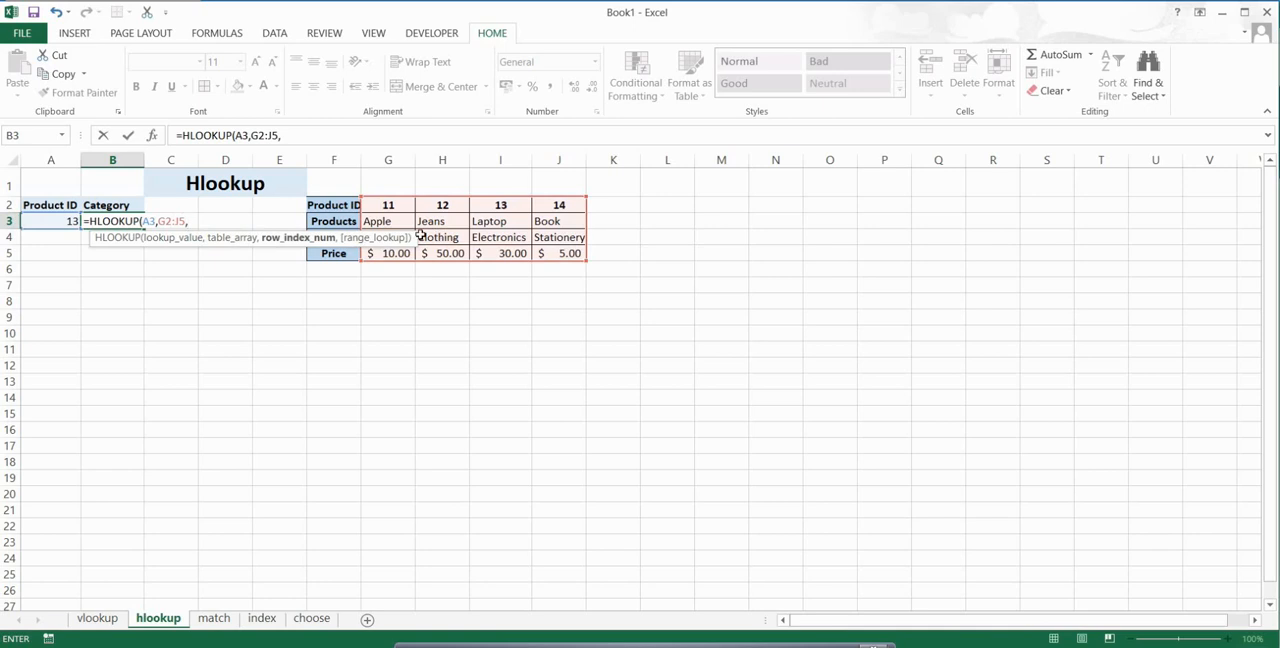
Step: Complete the HLOOKUP with row index 3 and exact match FALSE, and check the result against the table's category for ID 13
text(3,)
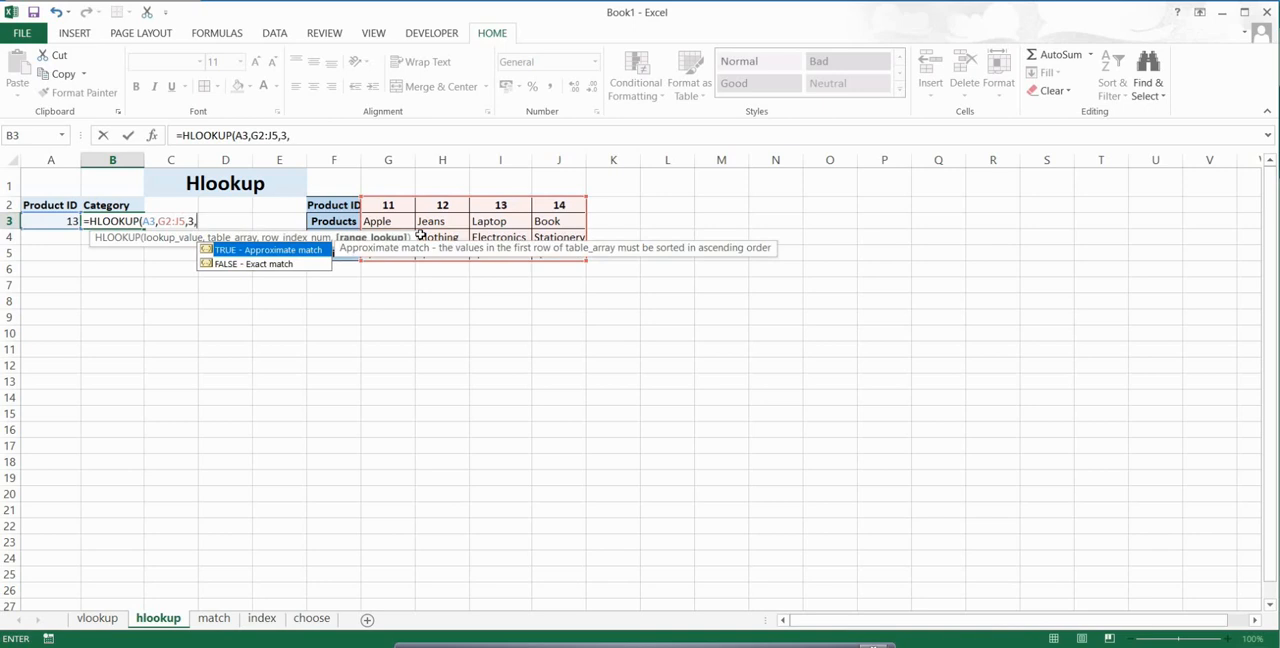
key(Down)
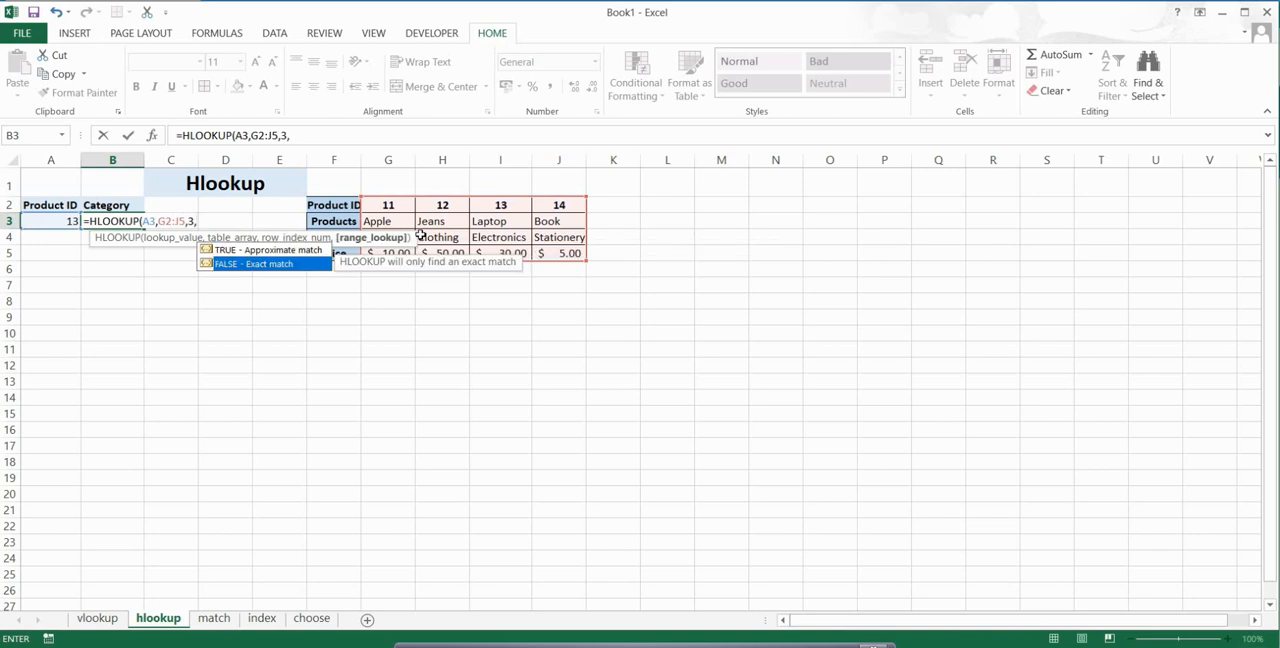
key(Tab)
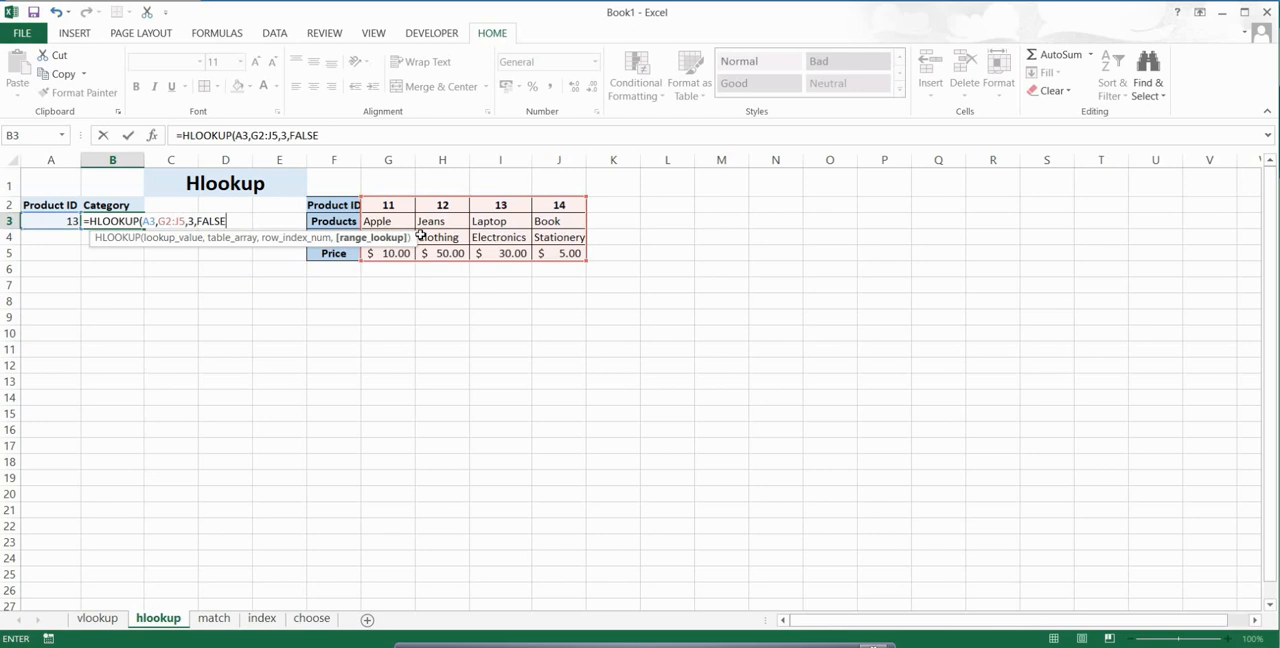
text())
key(Return)
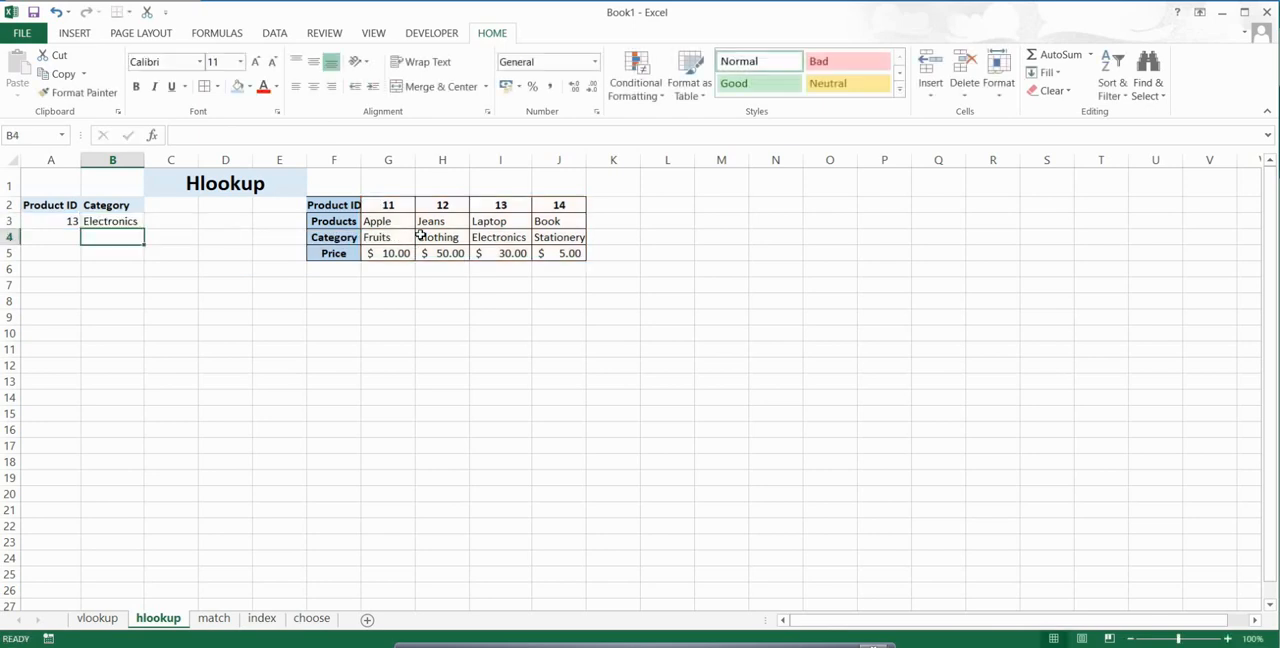
click(112, 221)
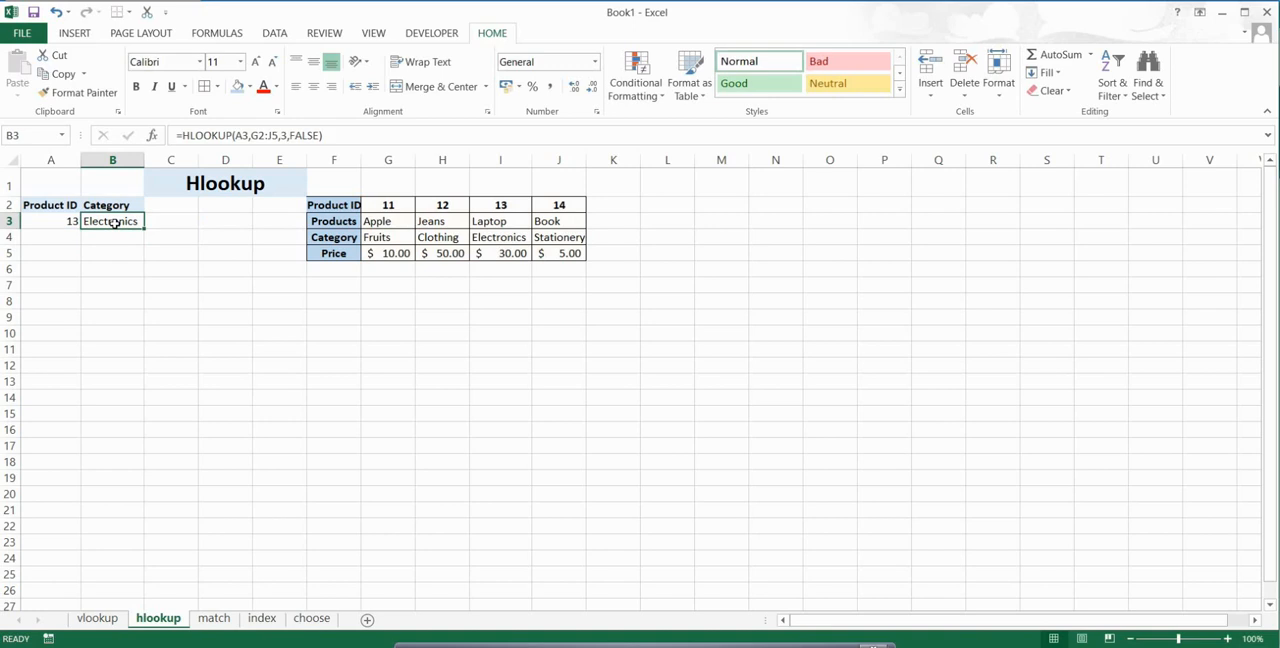
click(66, 223)
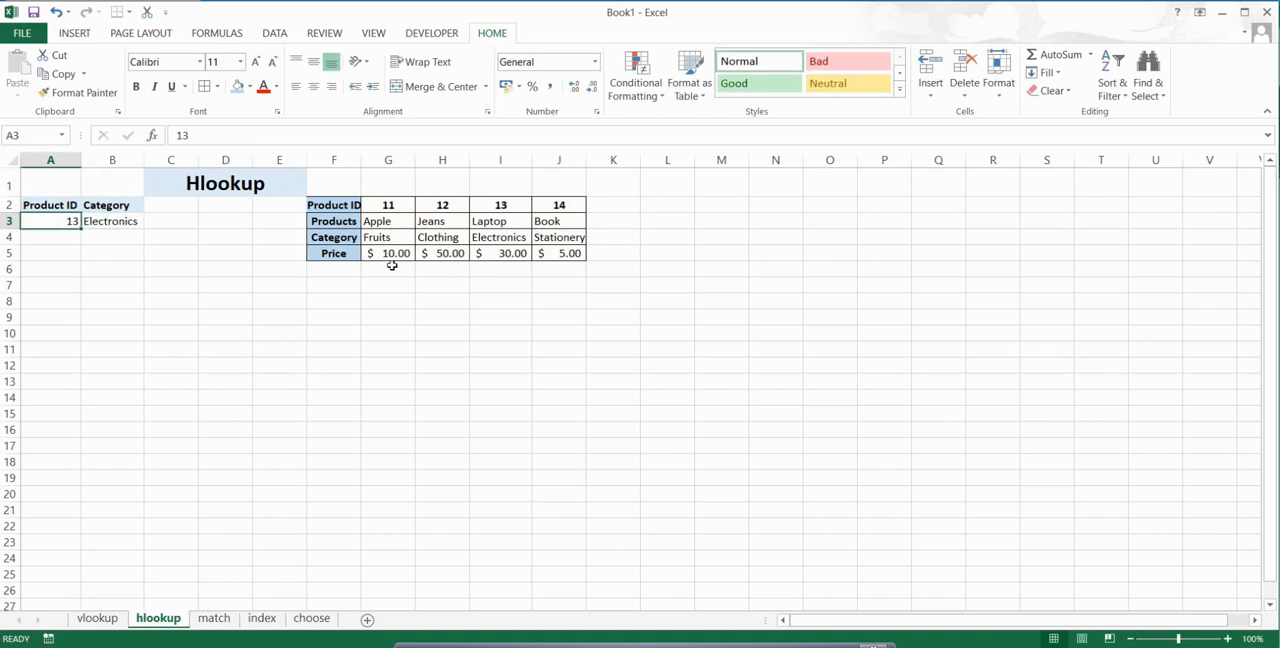
click(500, 237)
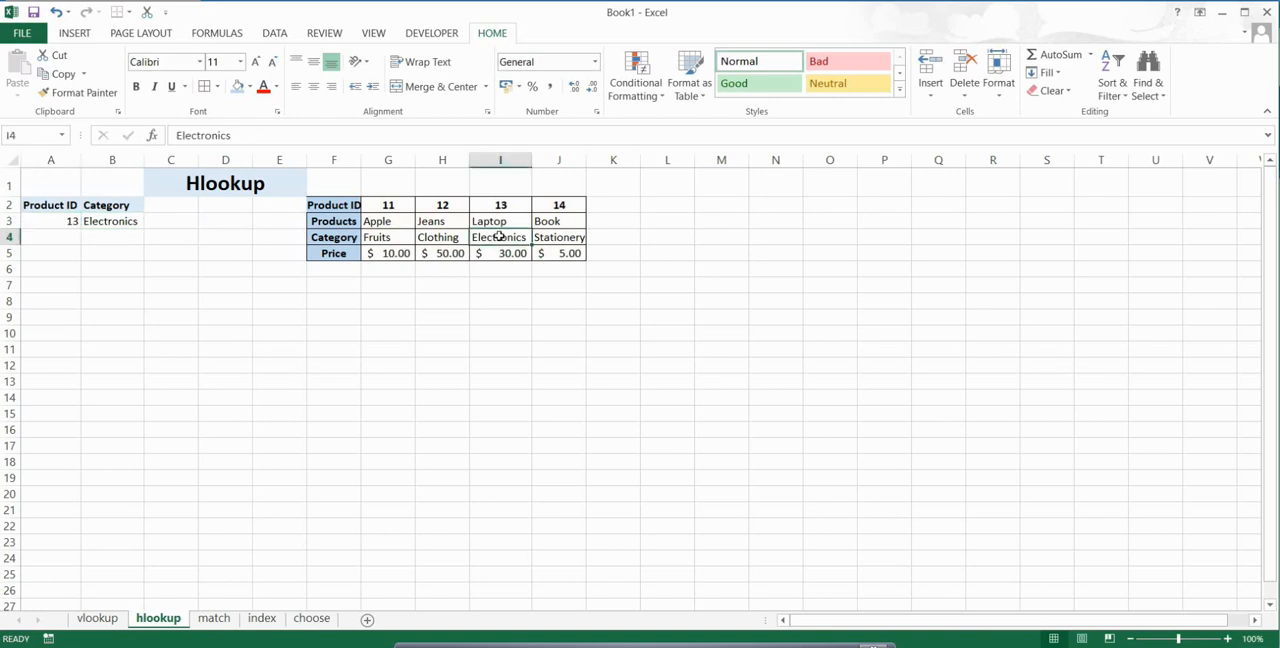
Step: Change the Product ID in A3 to 11 and compare the looked-up category with that product's column in the table
click(65, 221)
text(11)
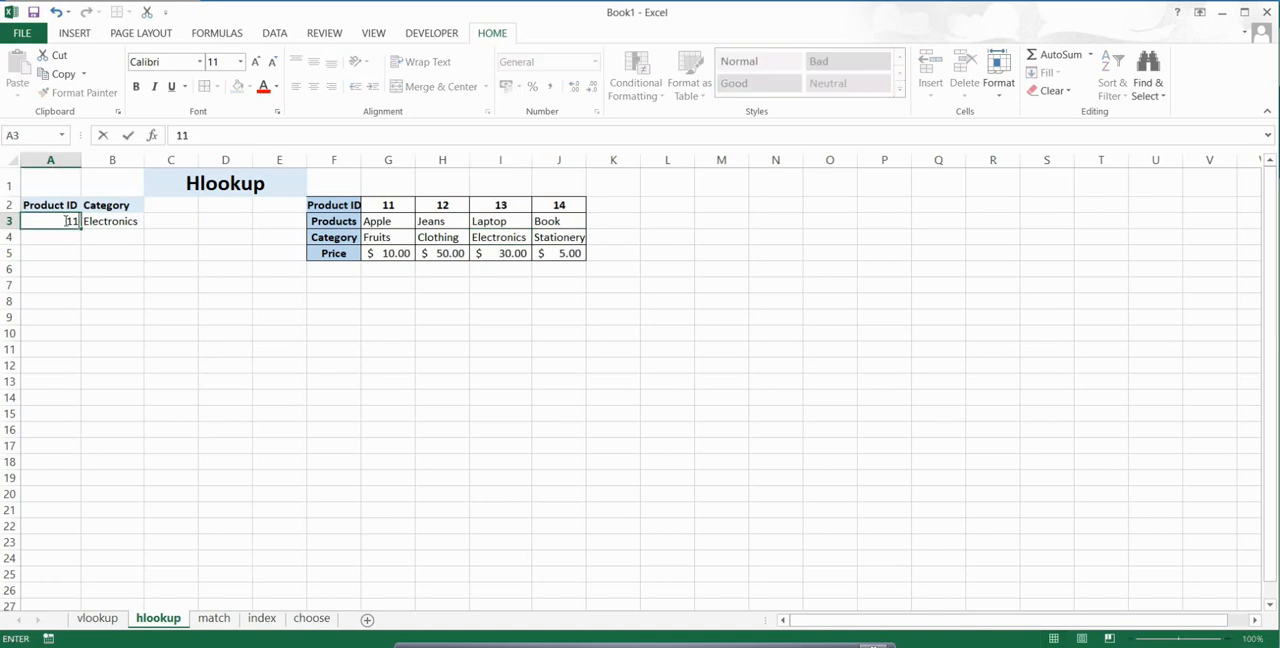
key(Return)
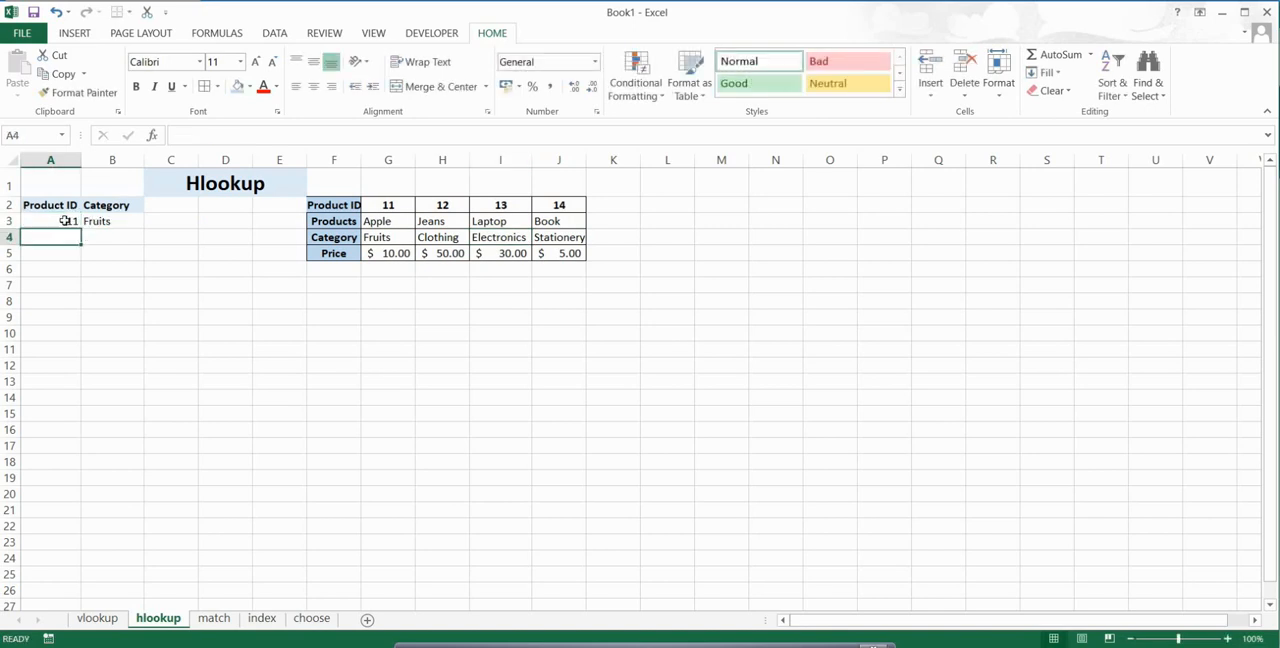
click(104, 221)
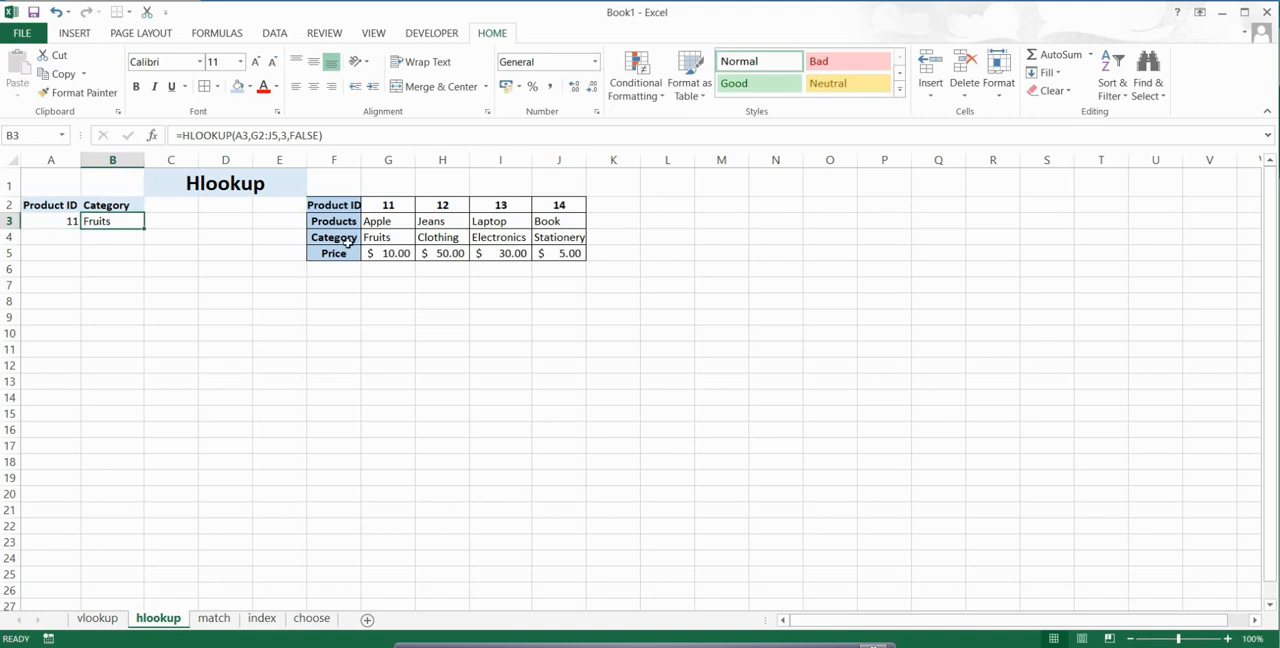
click(380, 204)
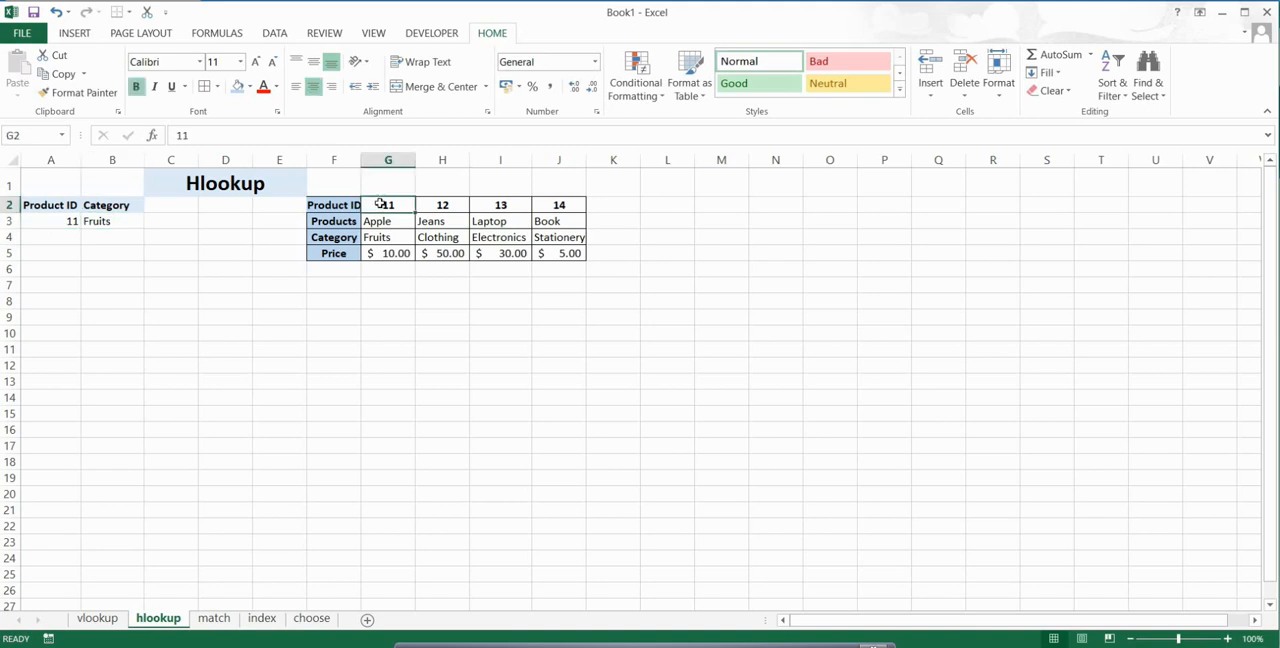
click(390, 240)
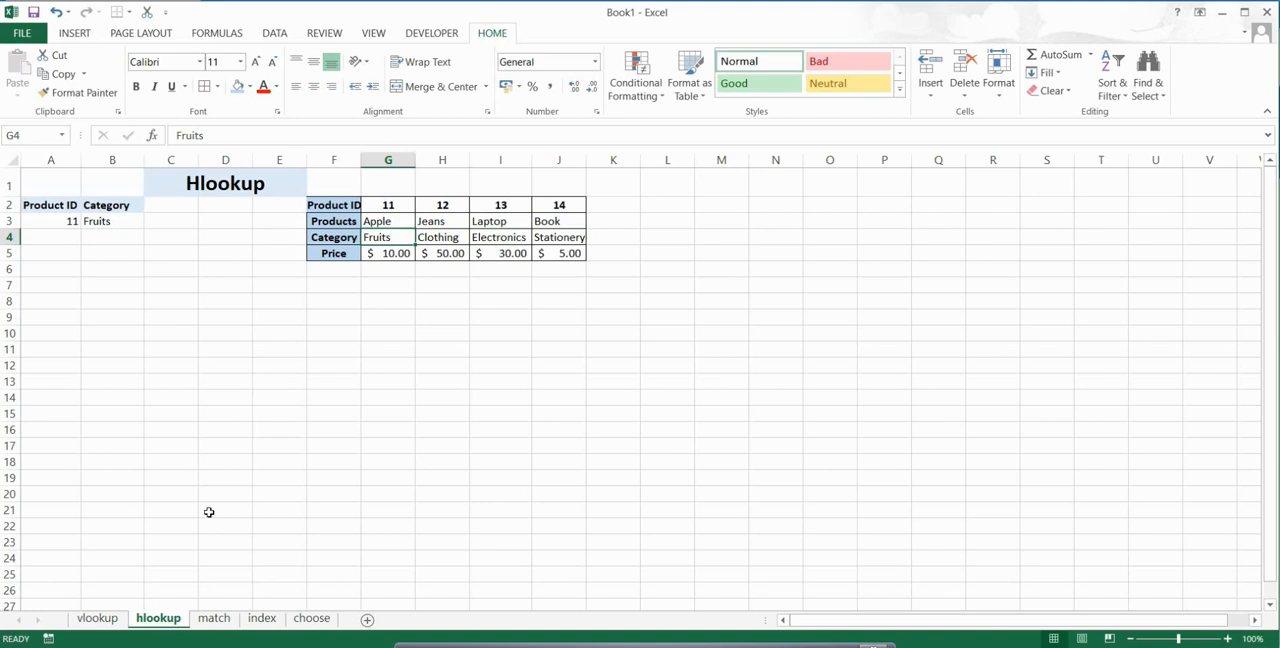
Step: On the match sheet, enter the first person's name from the NAME list into A4
click(214, 618)
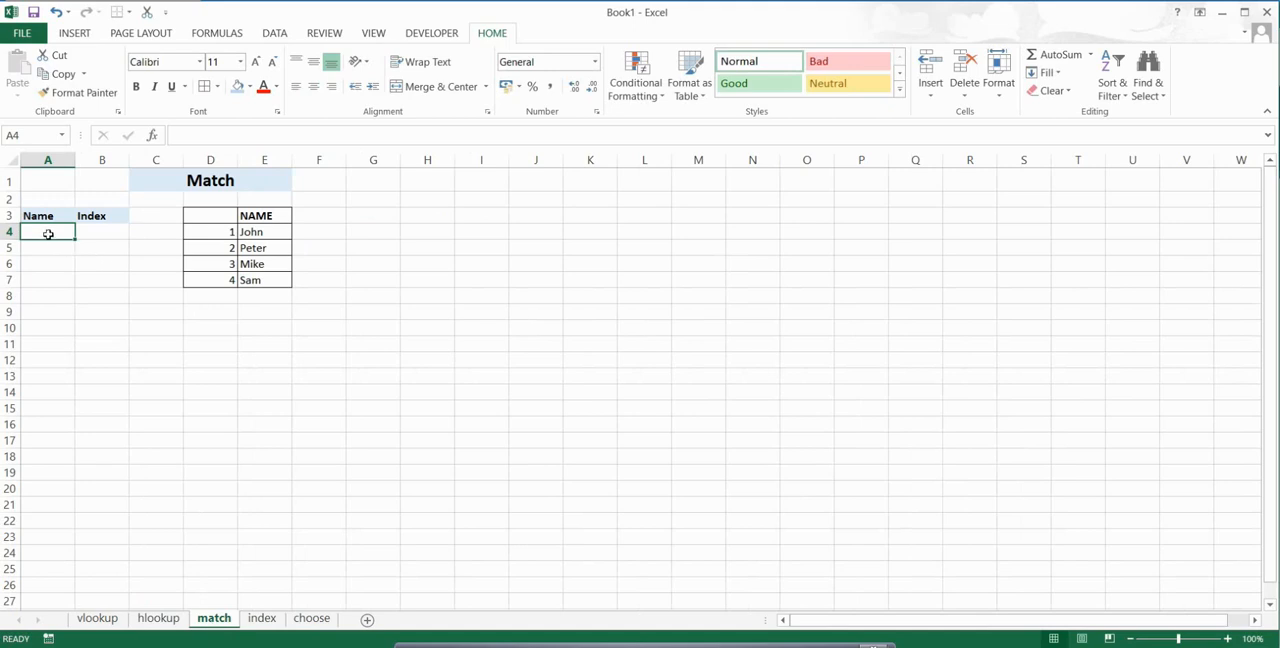
text(JOHN)
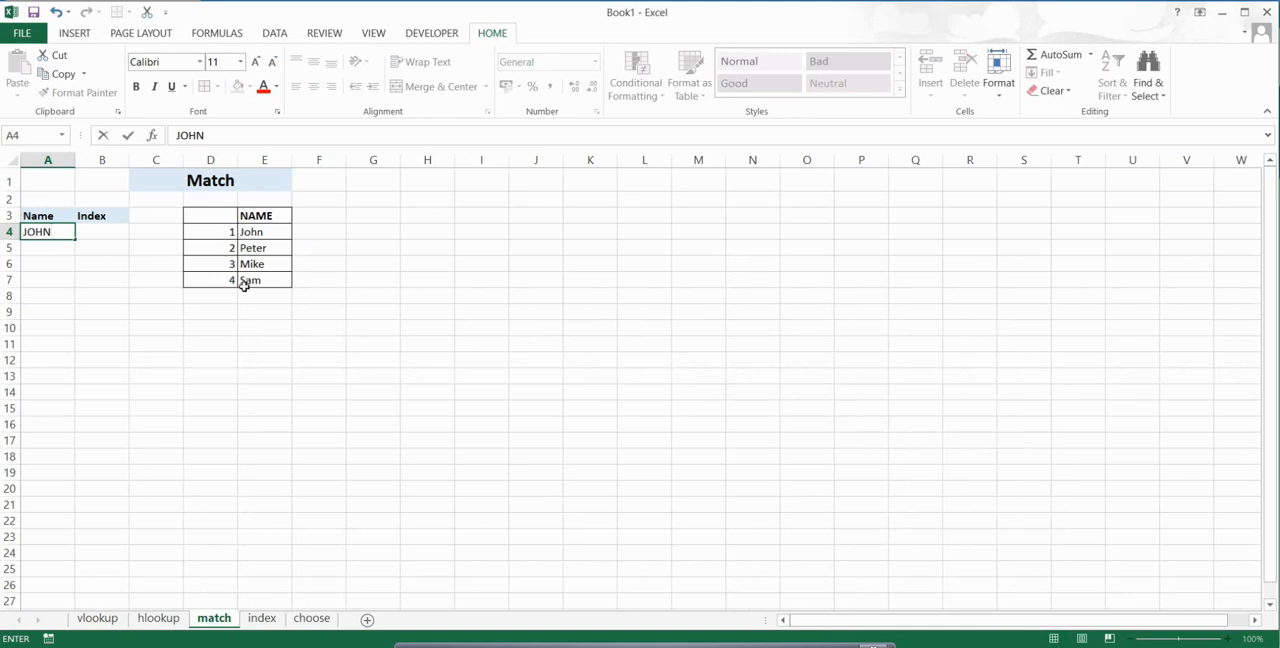
click(104, 234)
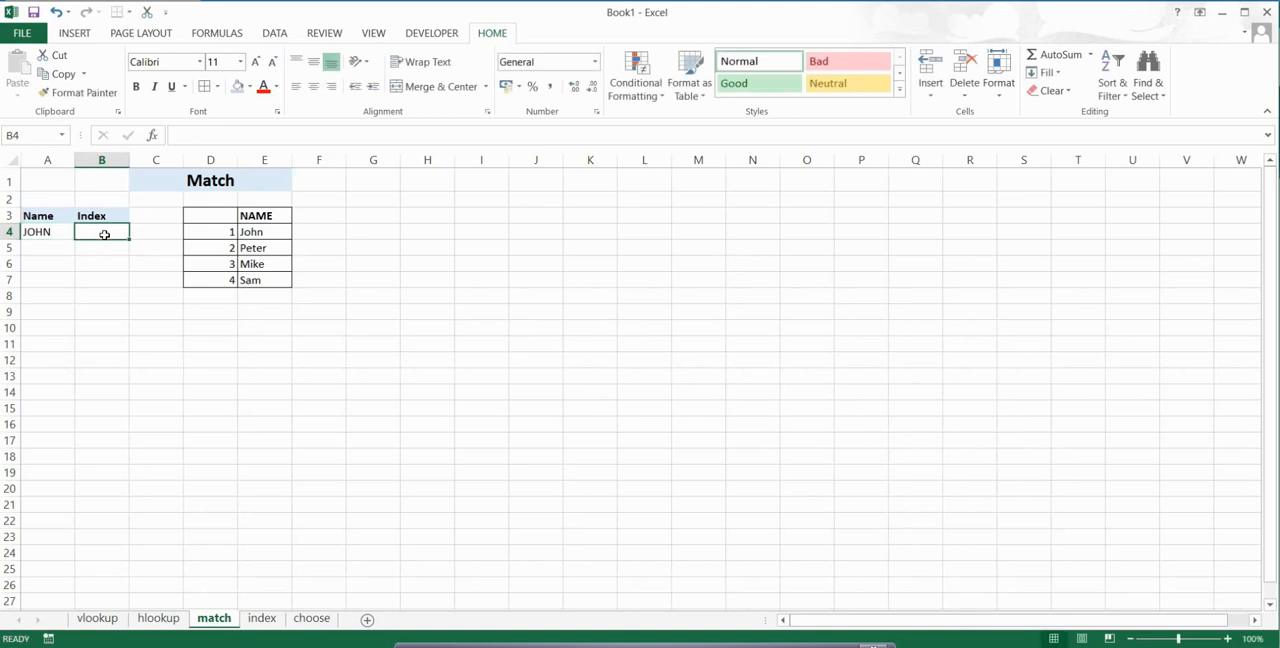
click(56, 235)
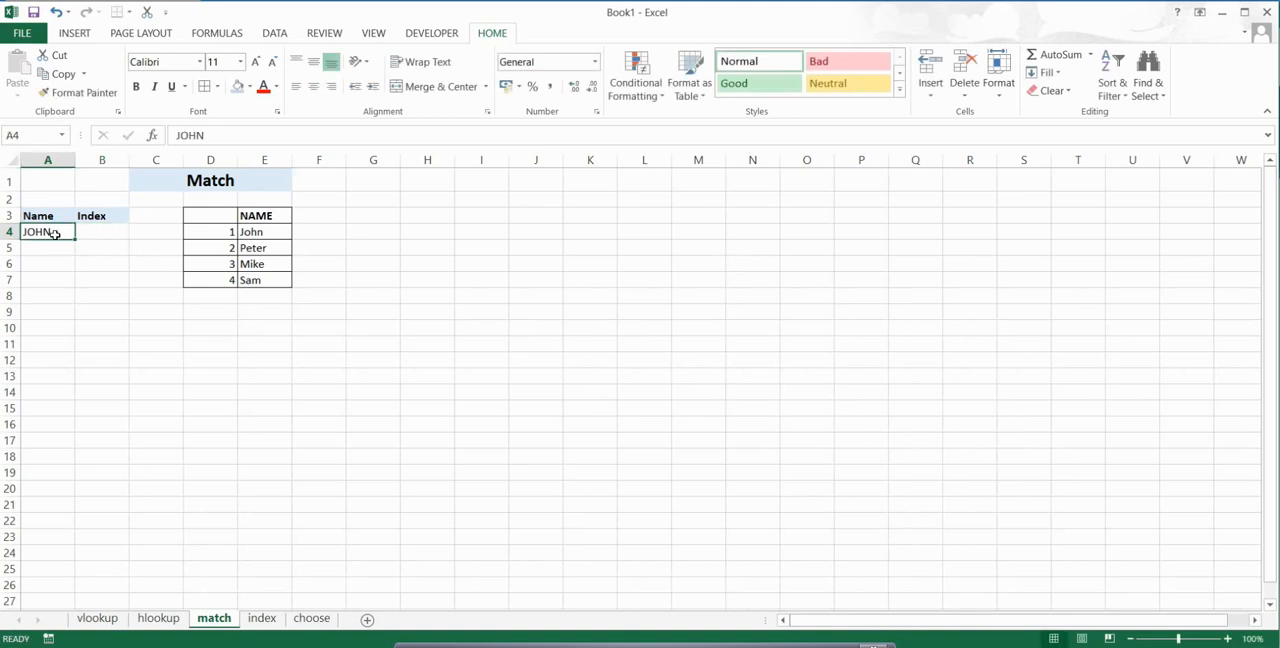
Step: Start a MATCH formula in Index cell B4 with A4 as the lookup value
click(96, 240)
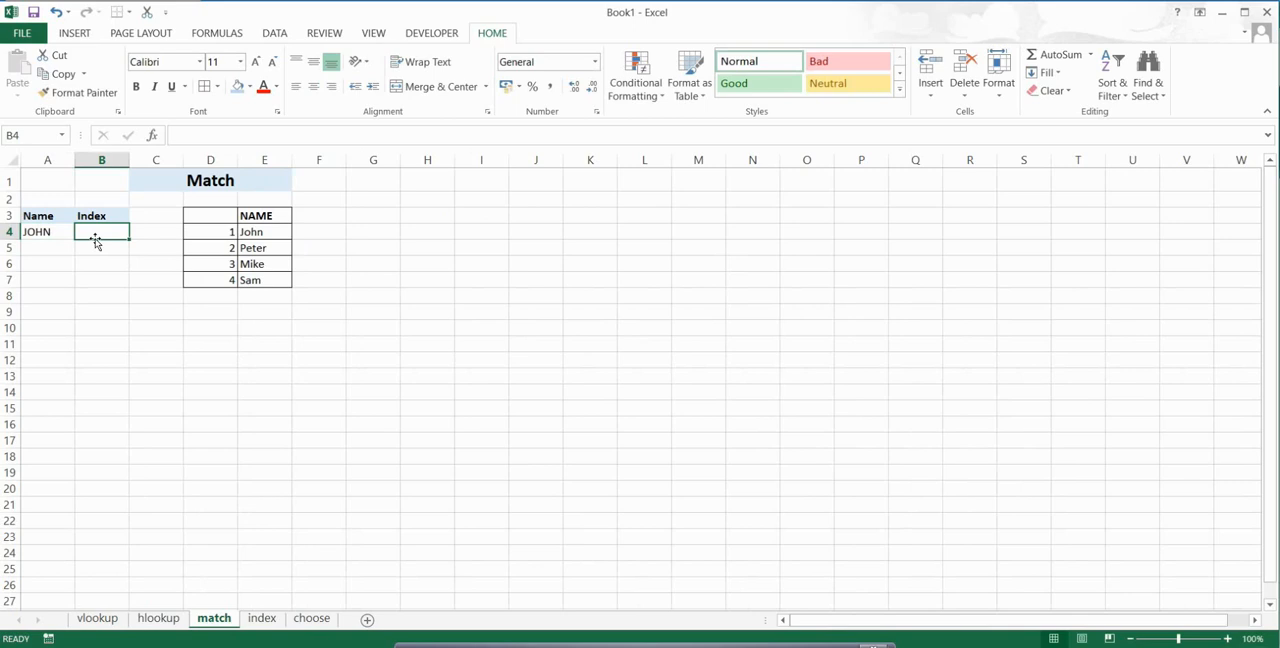
text(=)
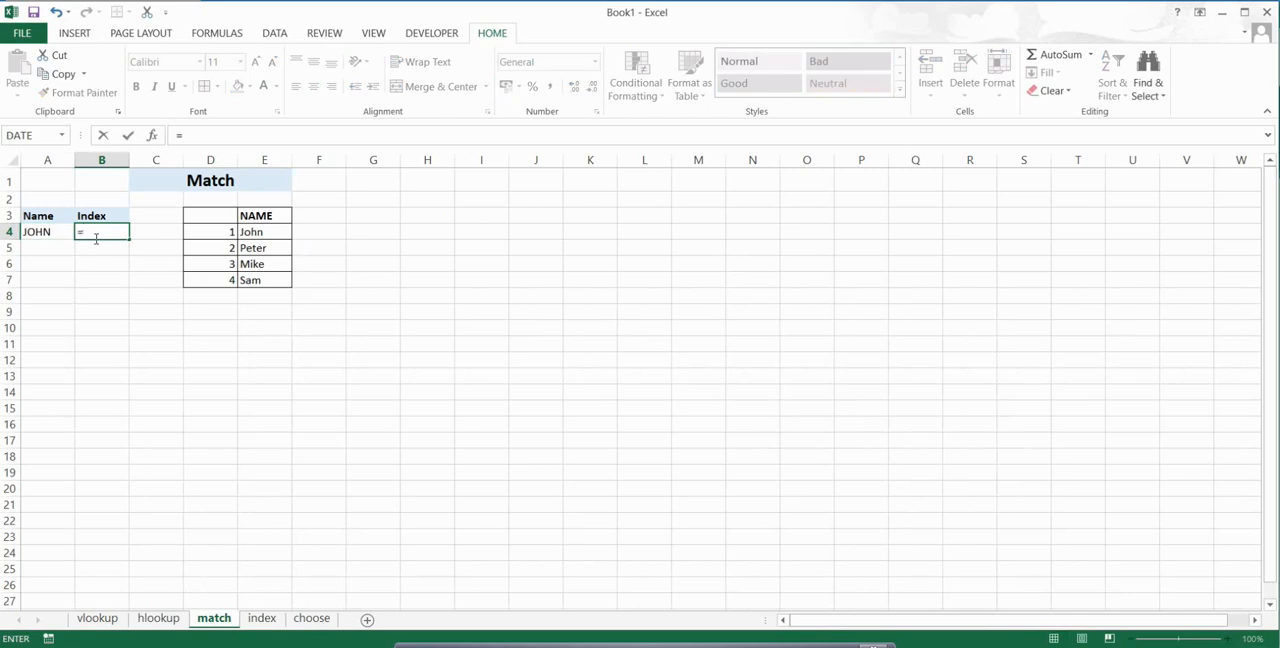
text(mat)
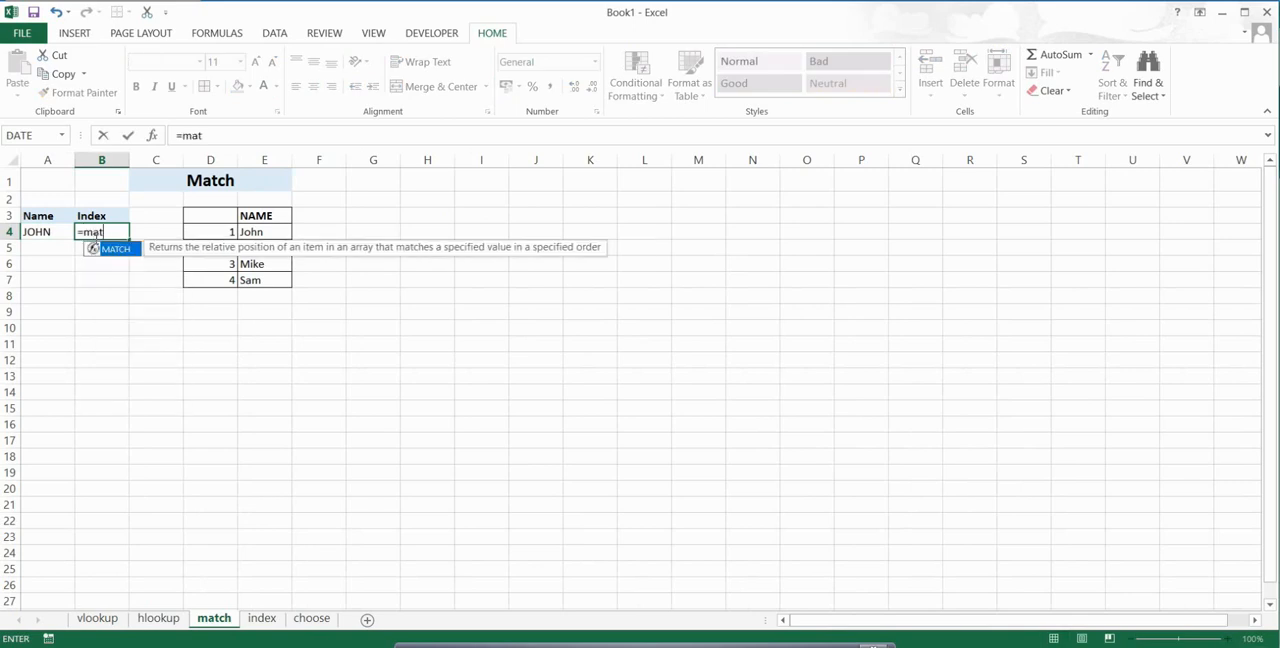
key(Tab)
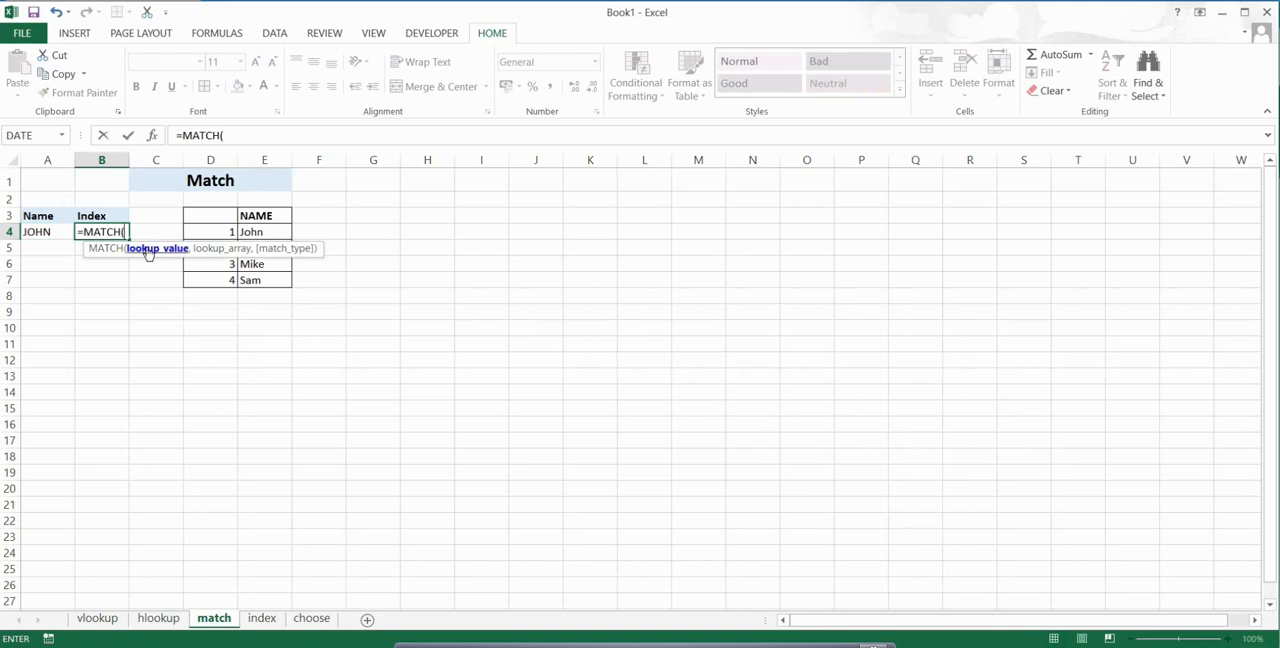
click(60, 231)
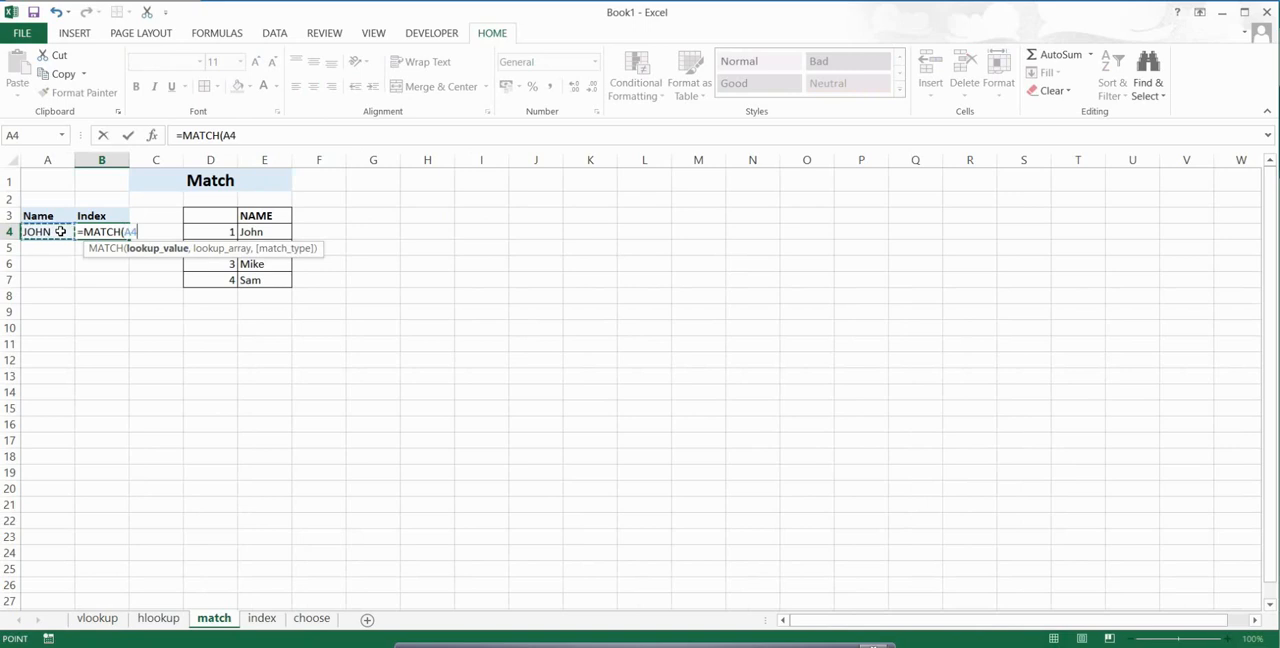
text(,)
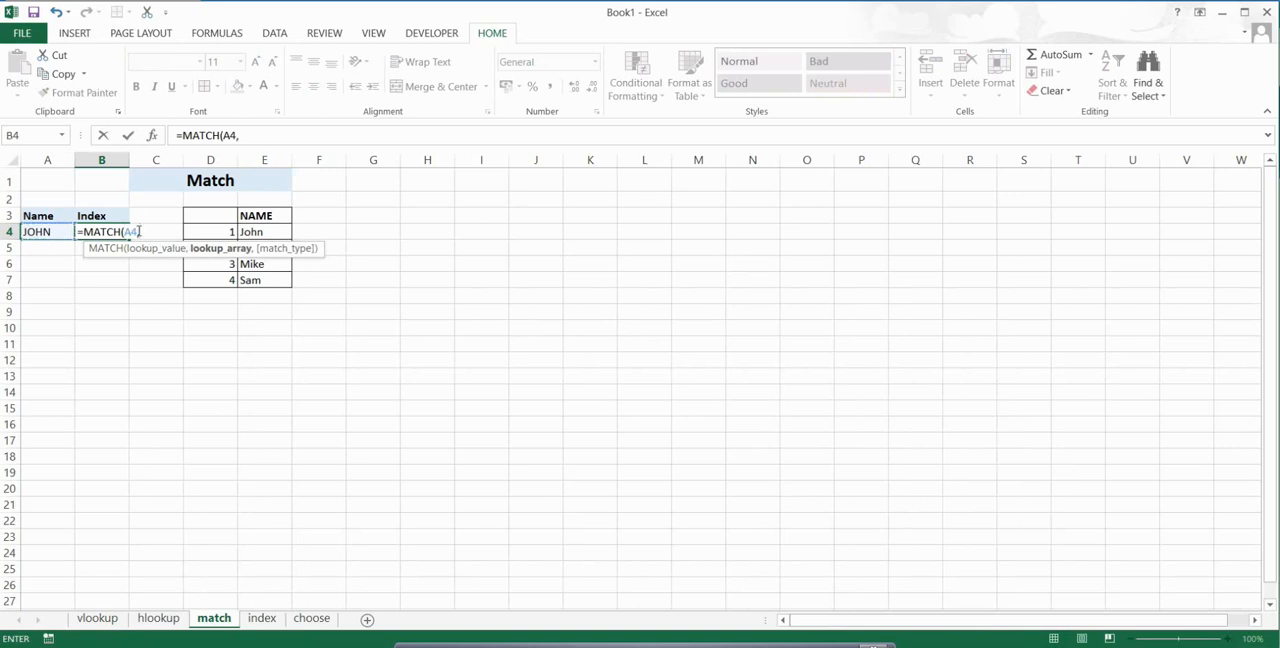
Step: Complete the MATCH formula with lookup array E4:E7, omitting the match type, and check the returned index against the name list
click(259, 232)
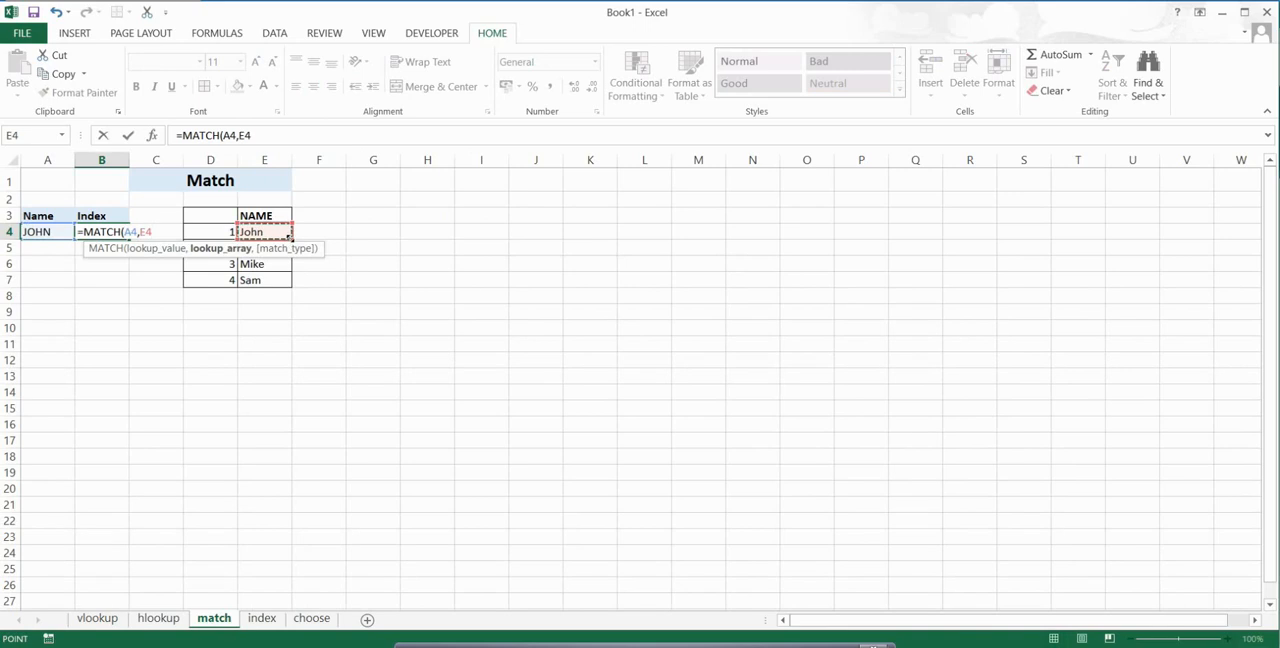
drag(286, 236, 287, 281)
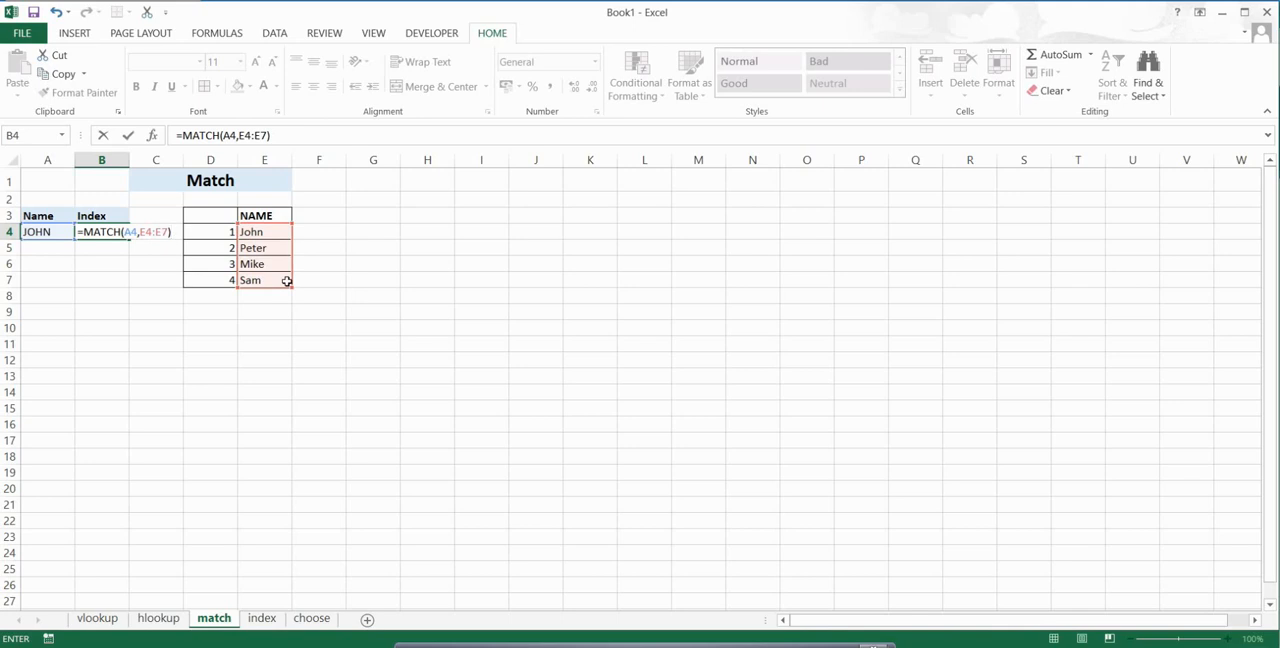
key(Return)
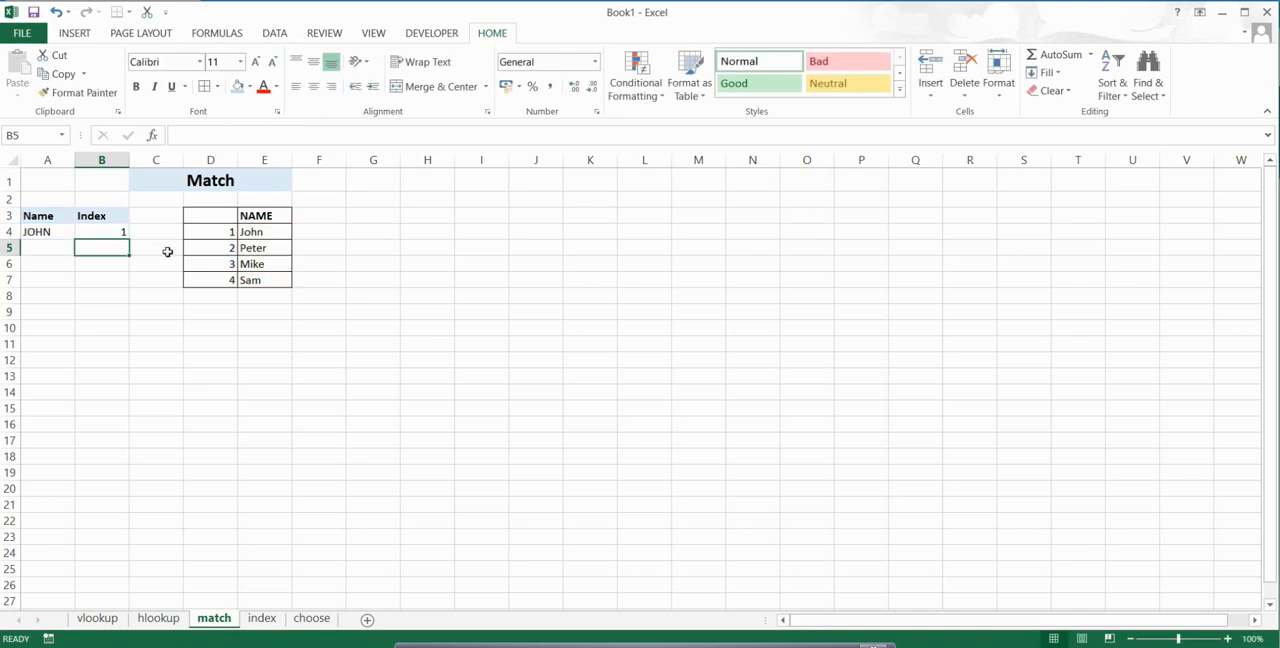
click(107, 232)
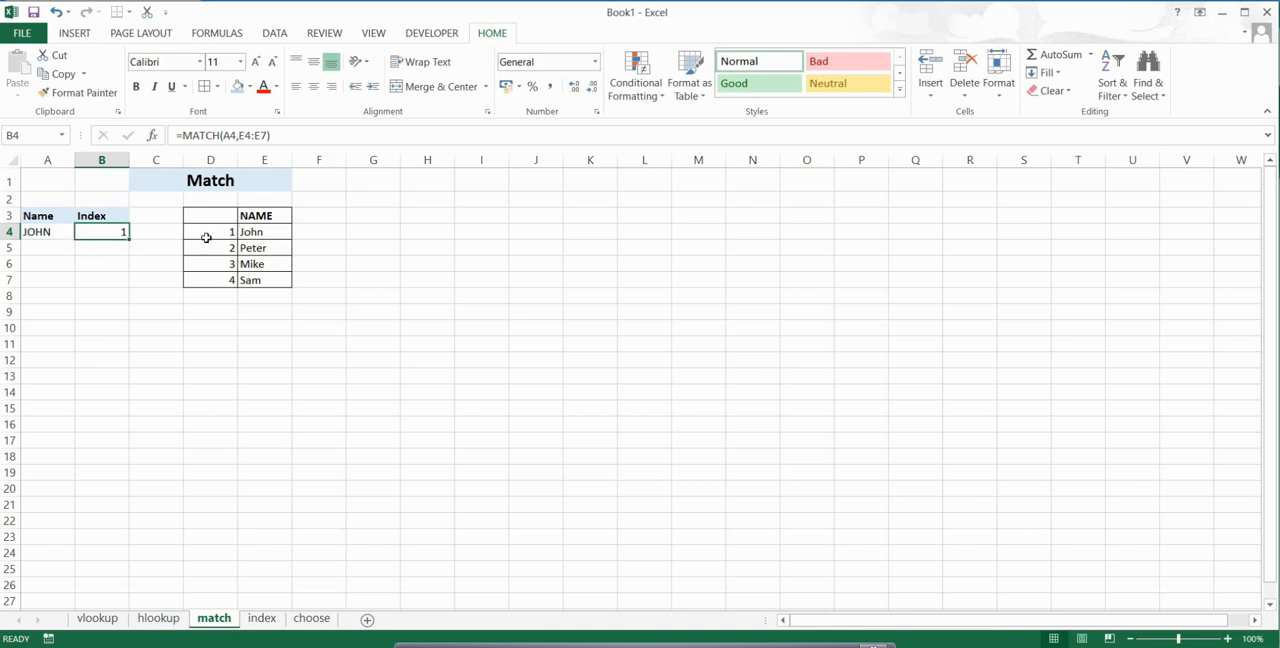
click(50, 232)
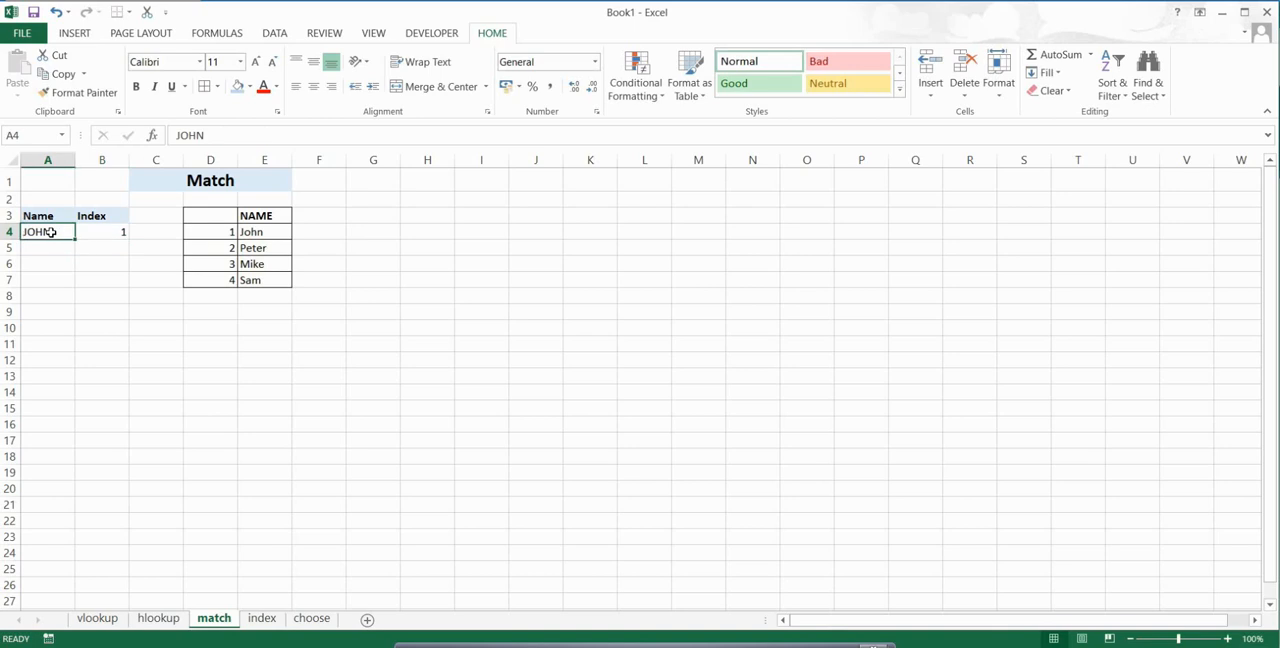
Step: Replace the name in A4 with the second person's name from the NAME list
text(peter)
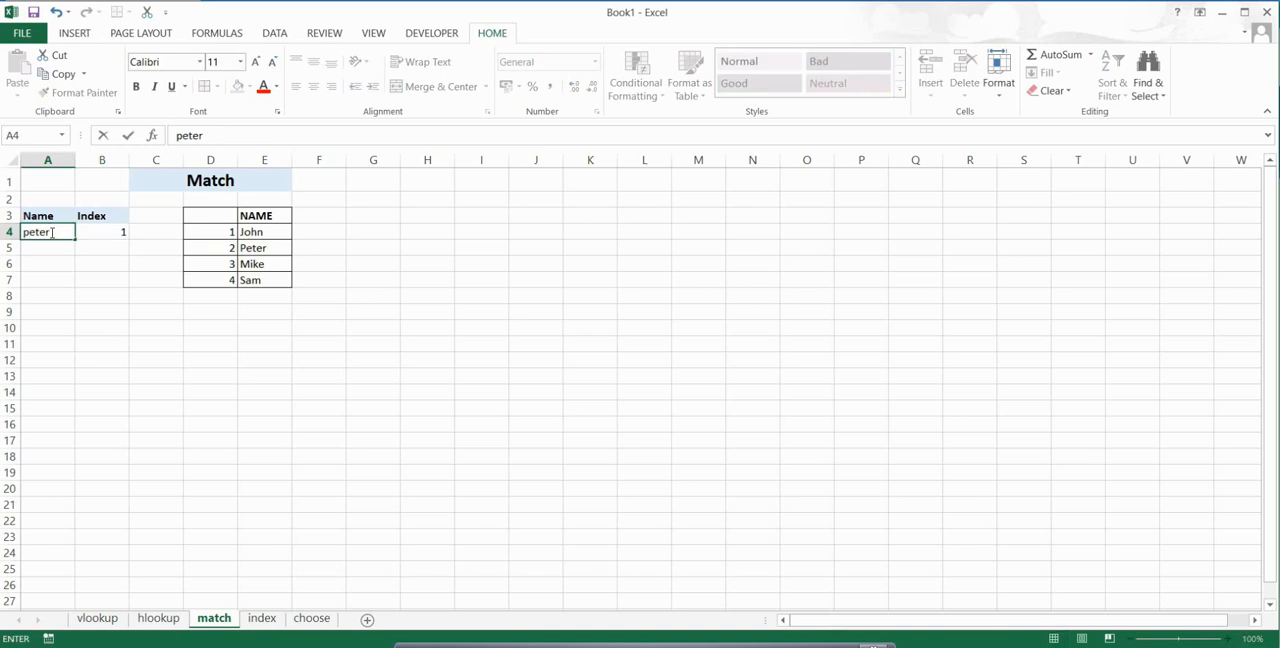
key(Return)
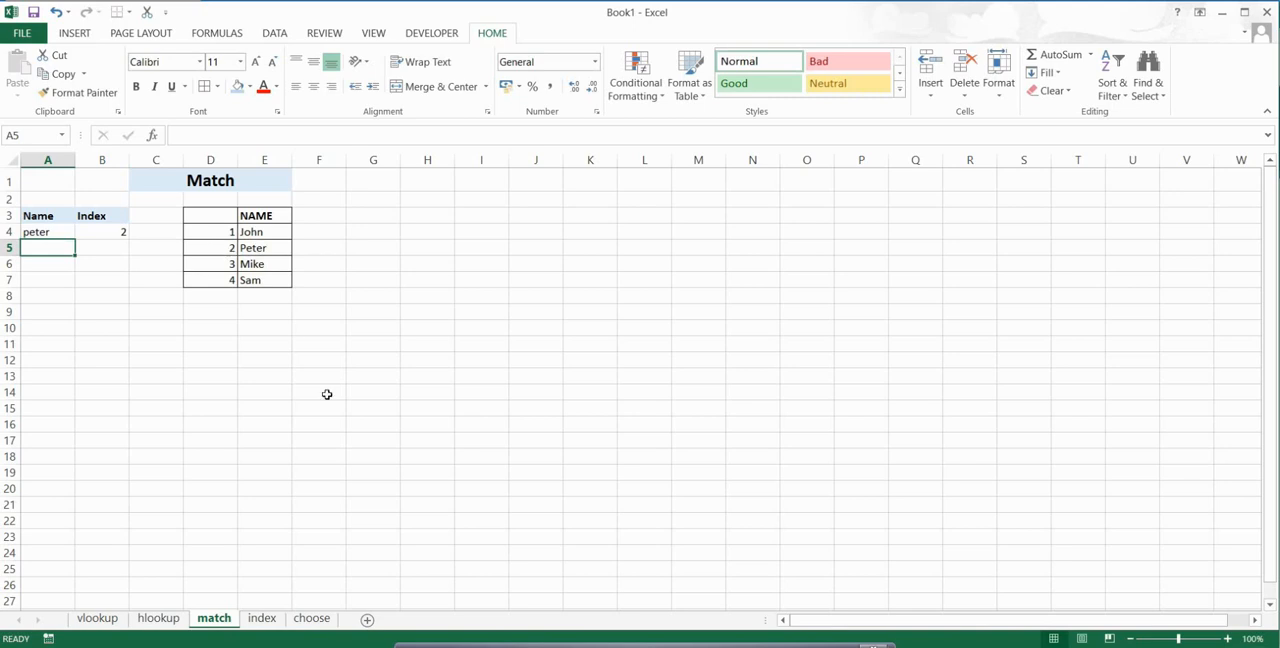
Step: On the index sheet, start an INDEX formula in Value cell C6 with F4:H6 as the array
click(262, 619)
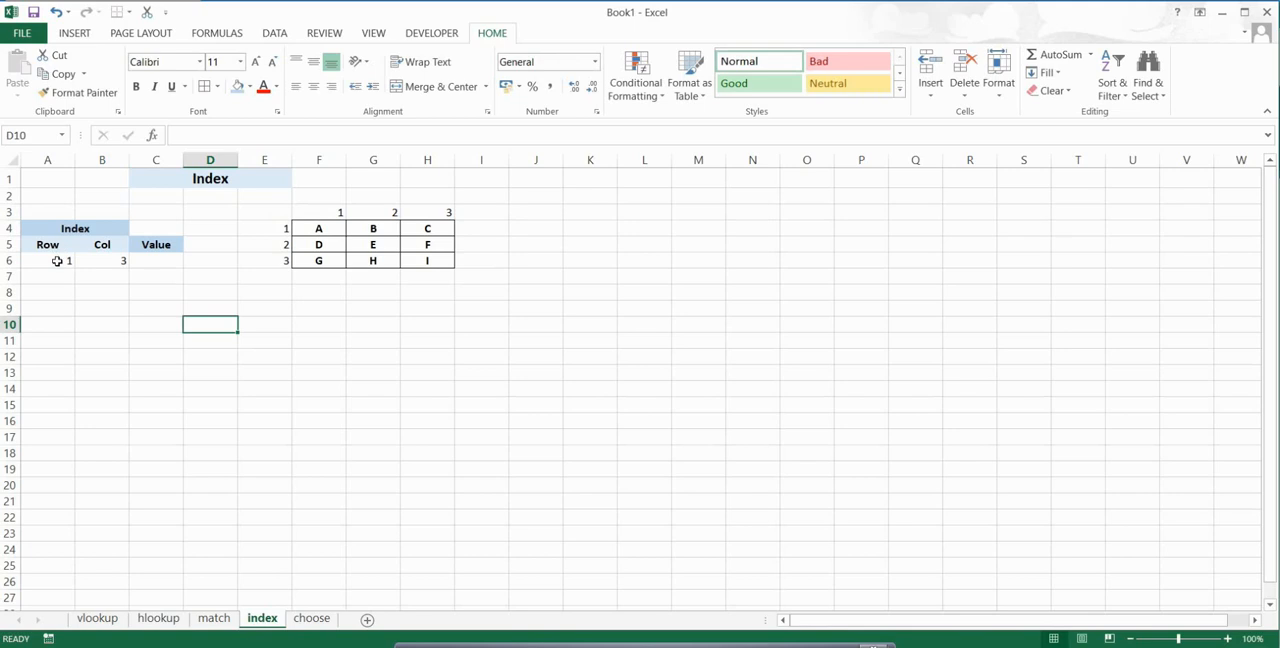
click(158, 265)
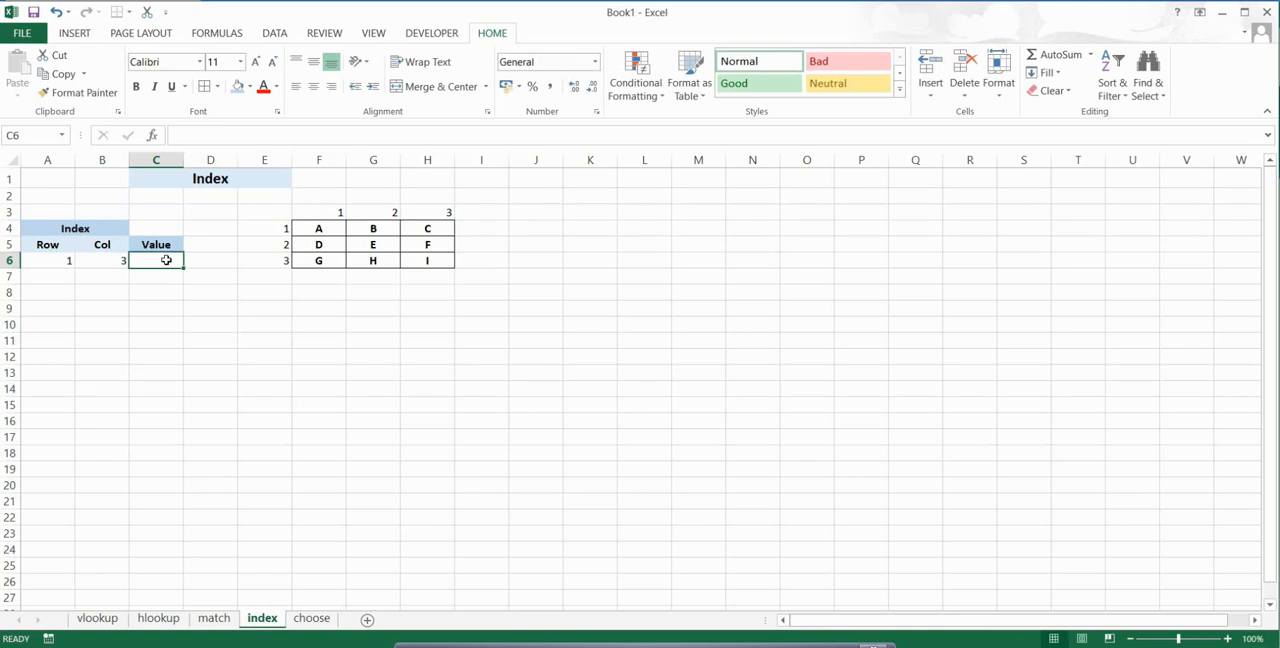
text(=)
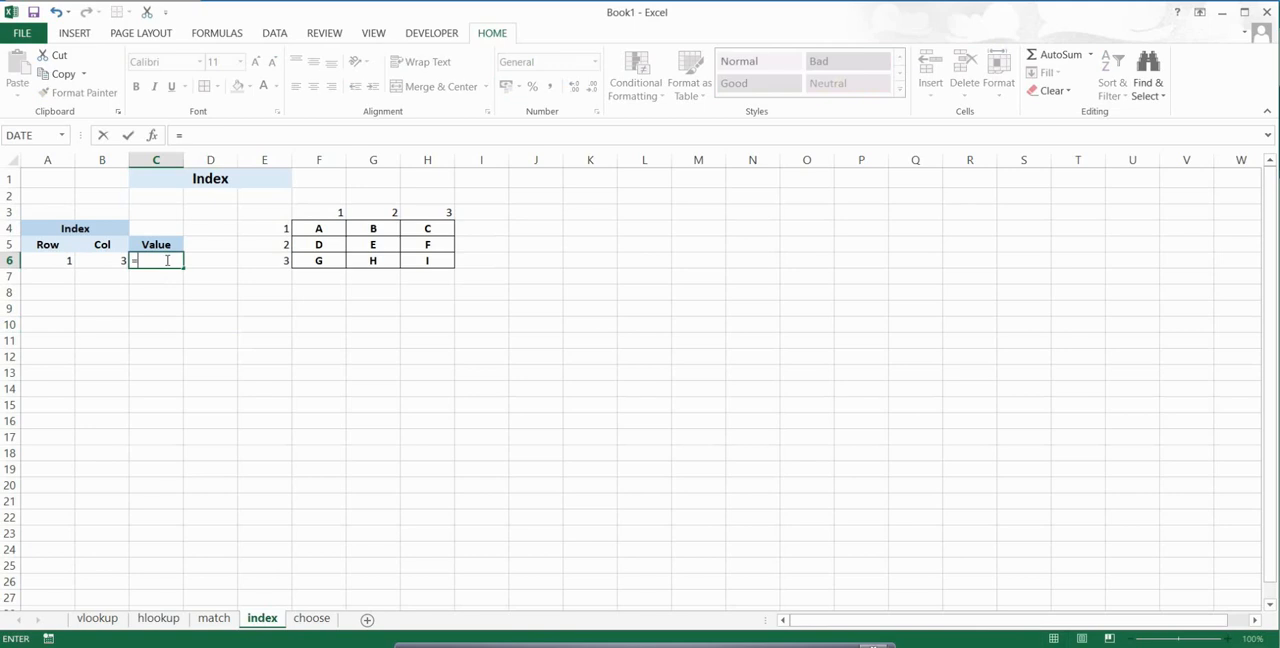
text(inde)
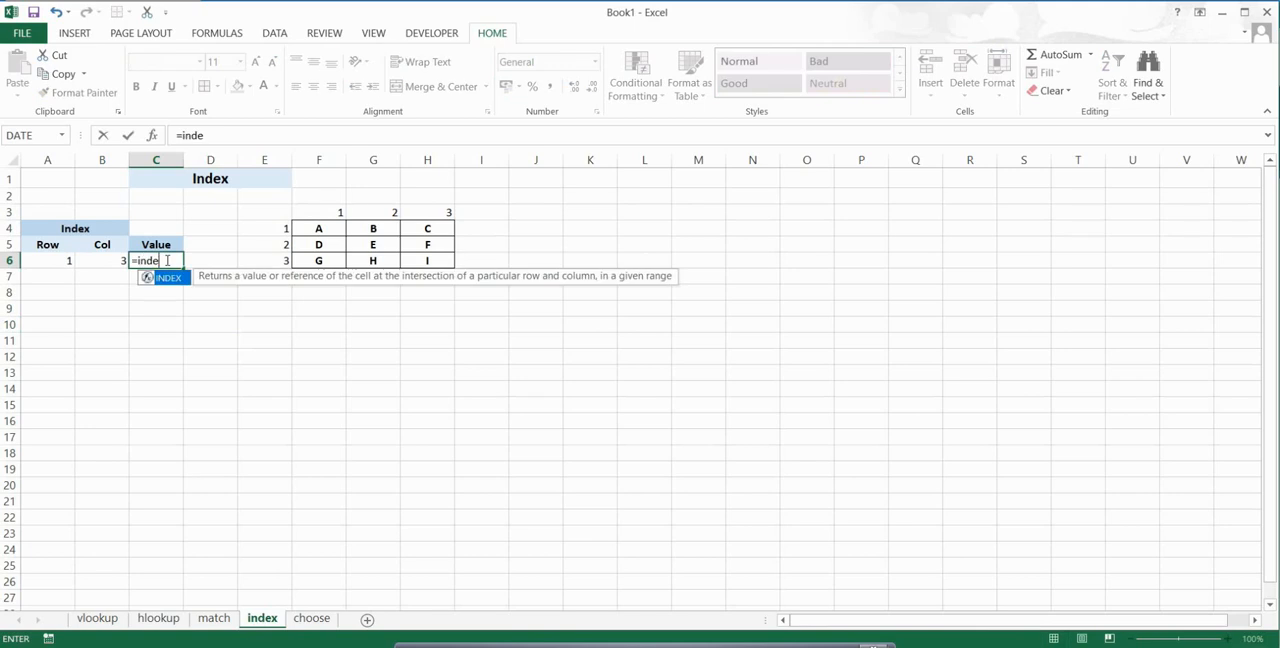
key(Tab)
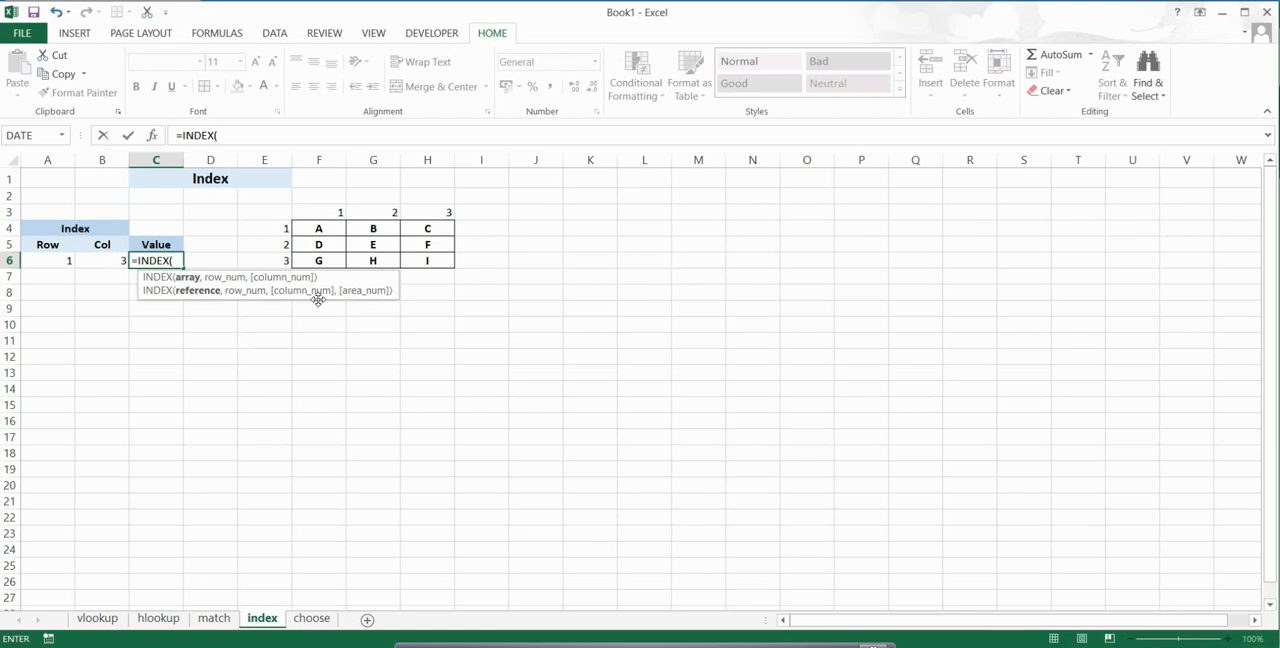
click(318, 230)
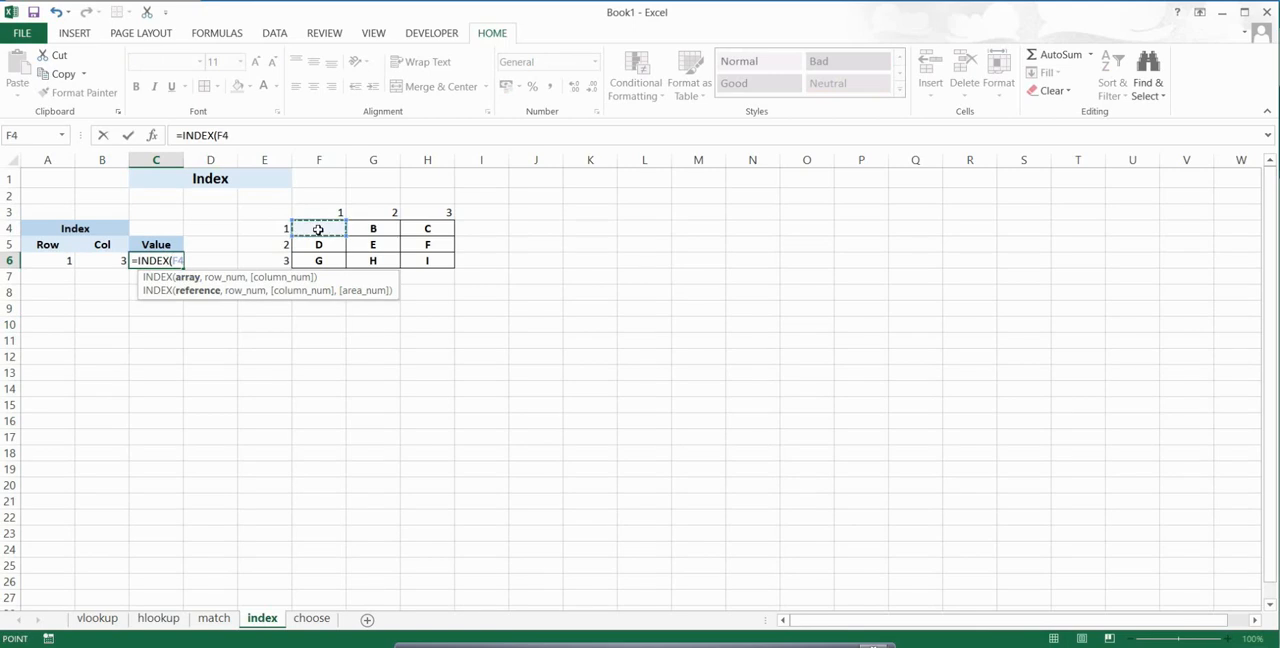
drag(342, 236, 444, 262)
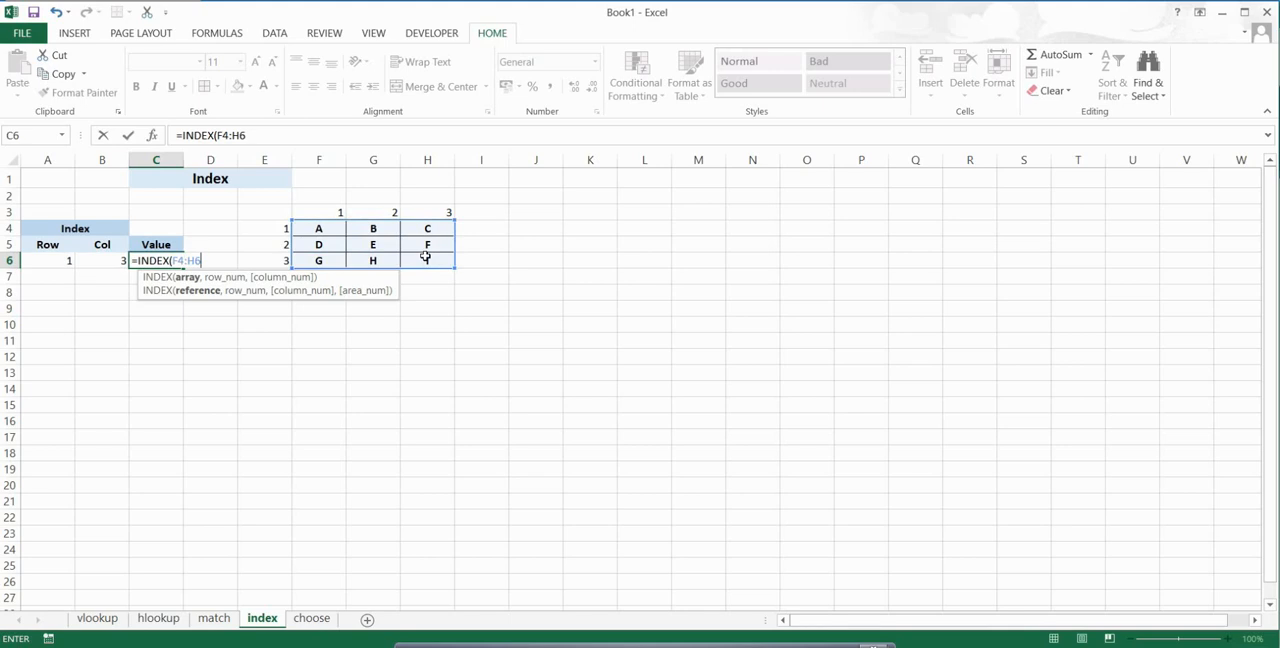
Step: Complete the INDEX formula with A6 as row number and B6 as column number, and check the returned value against the table
text(,)
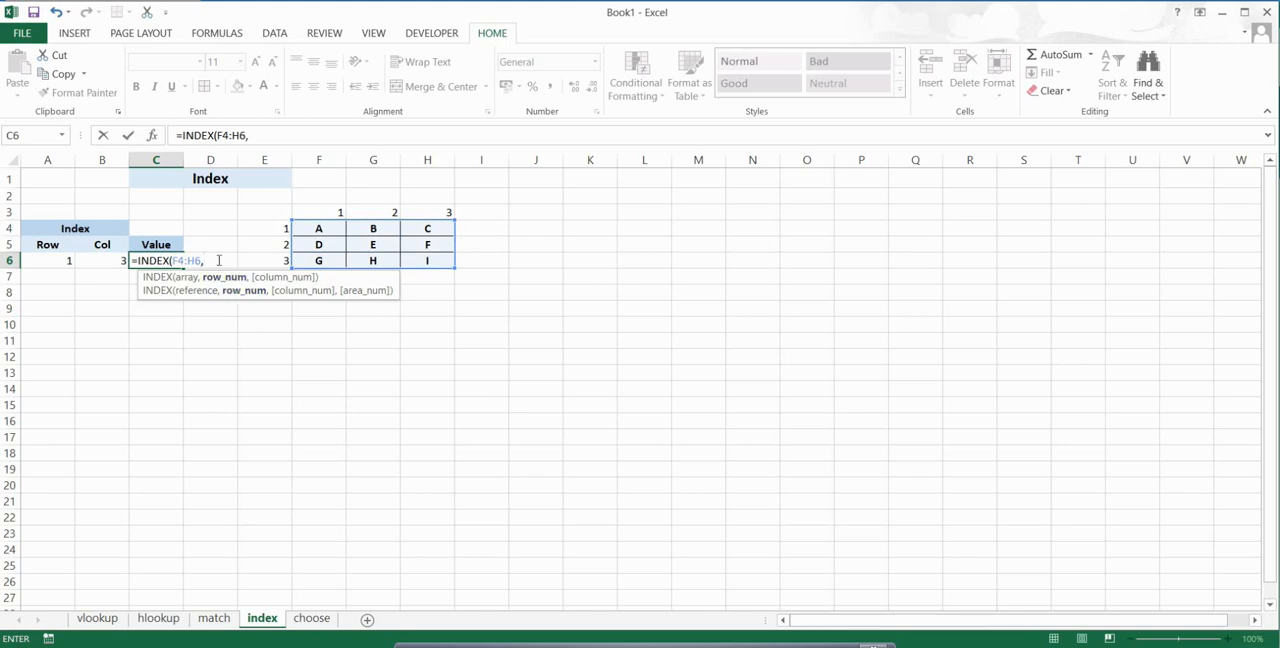
click(58, 261)
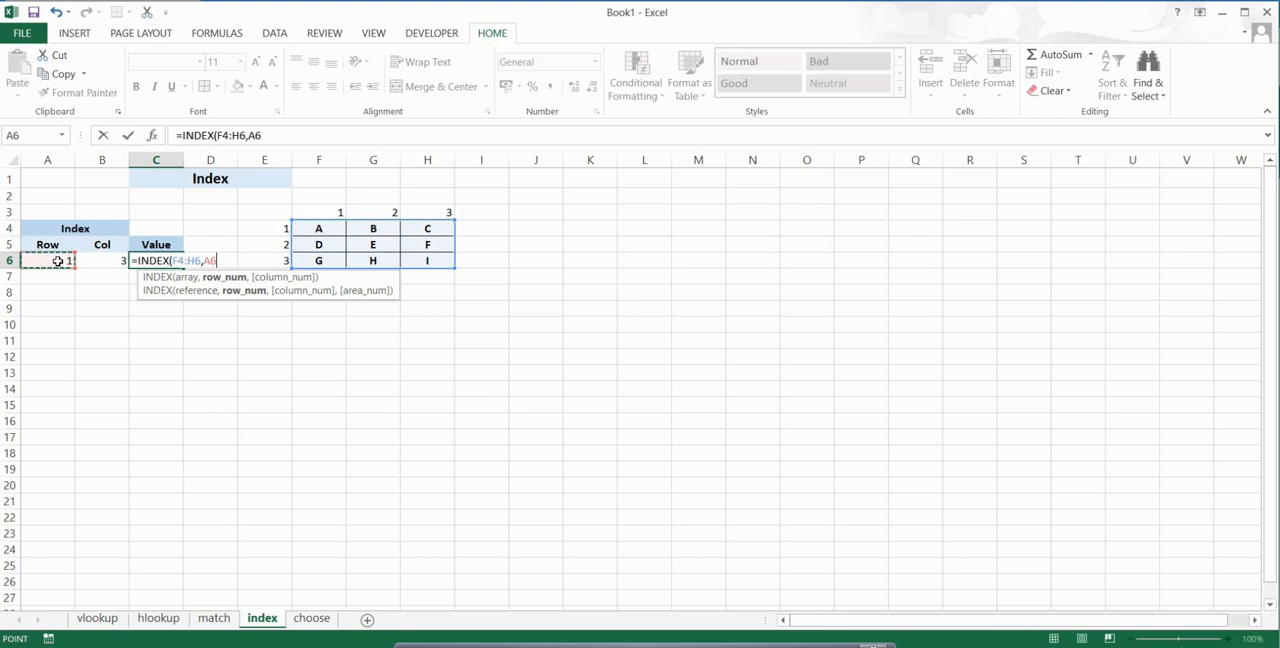
text(,)
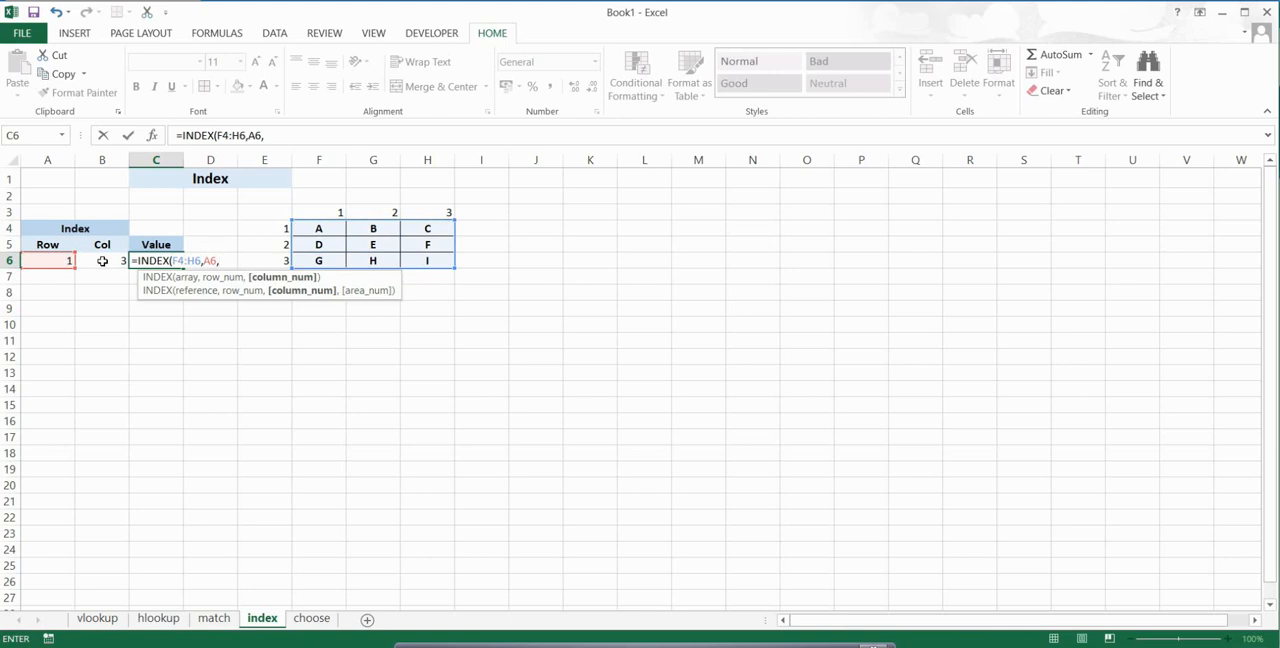
click(102, 261)
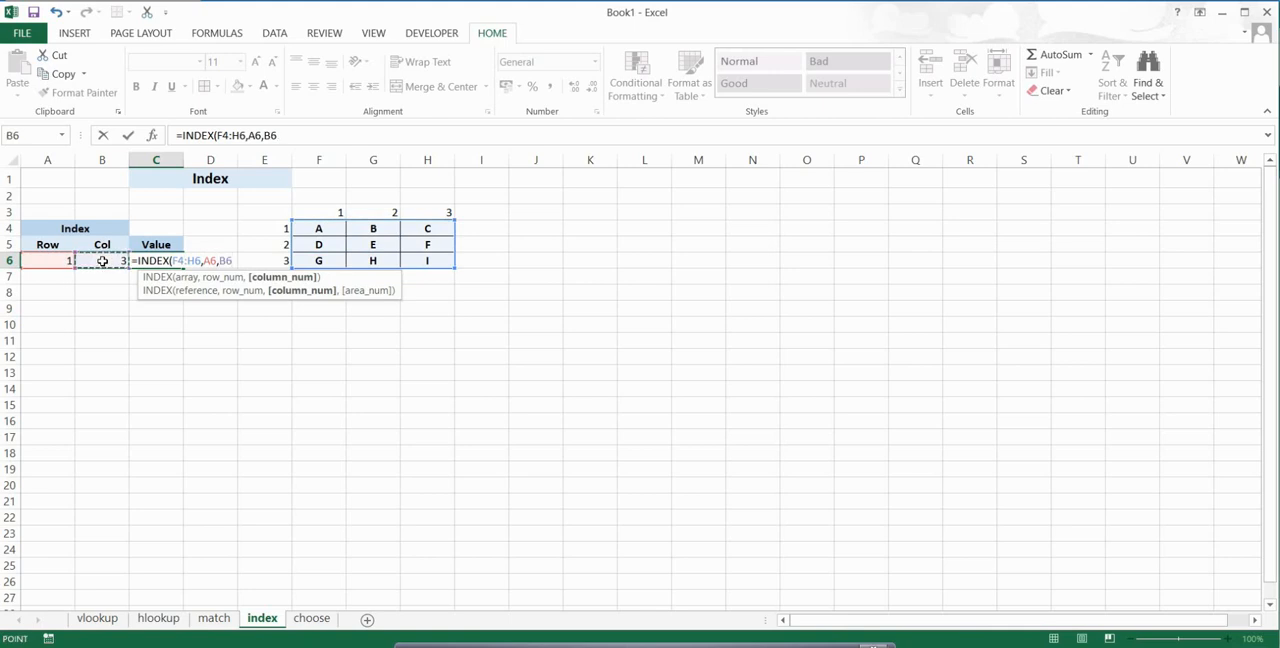
text())
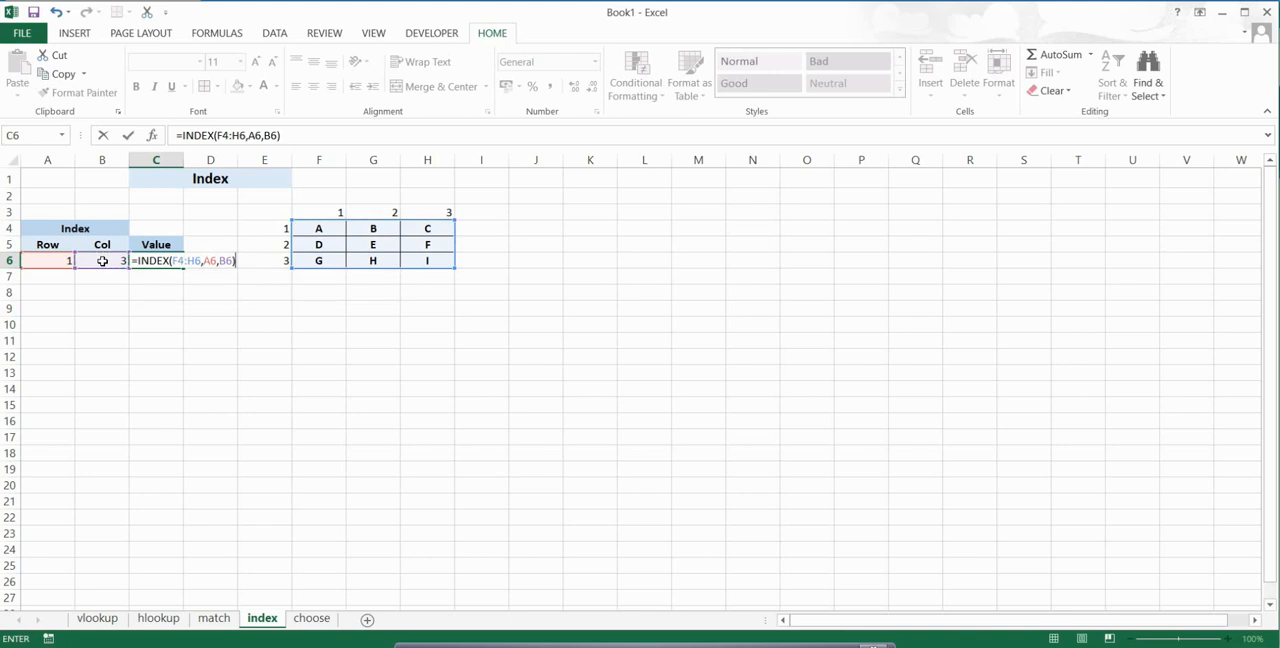
key(Return)
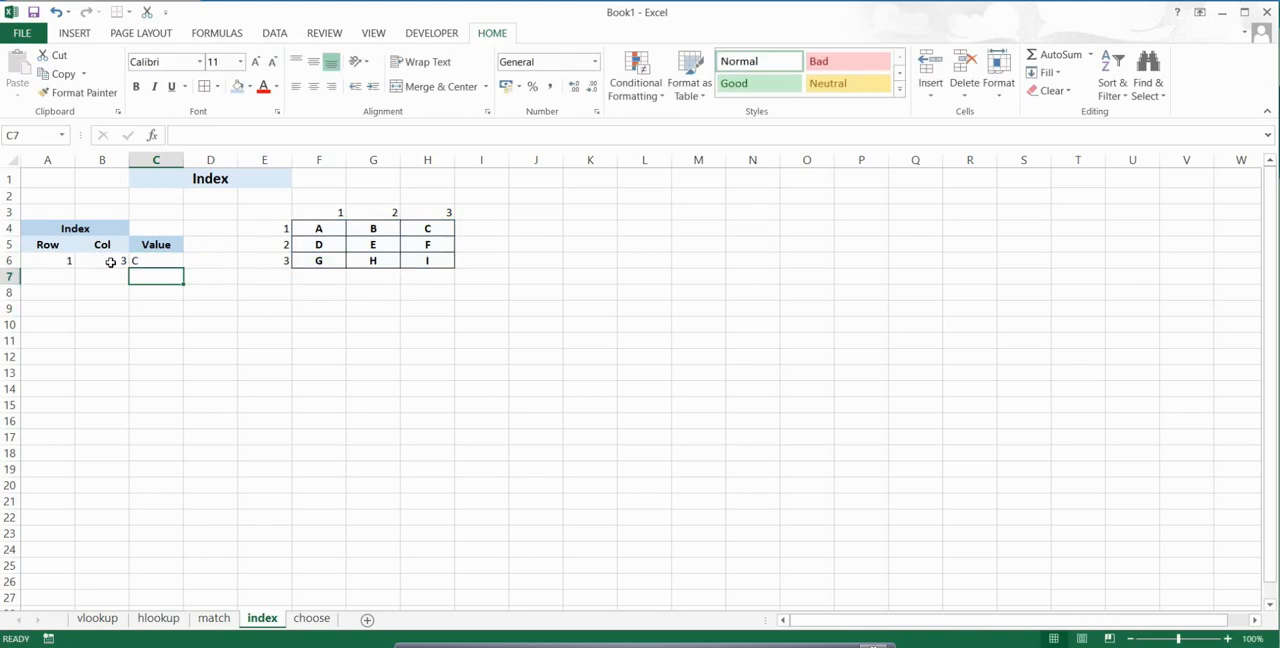
click(147, 261)
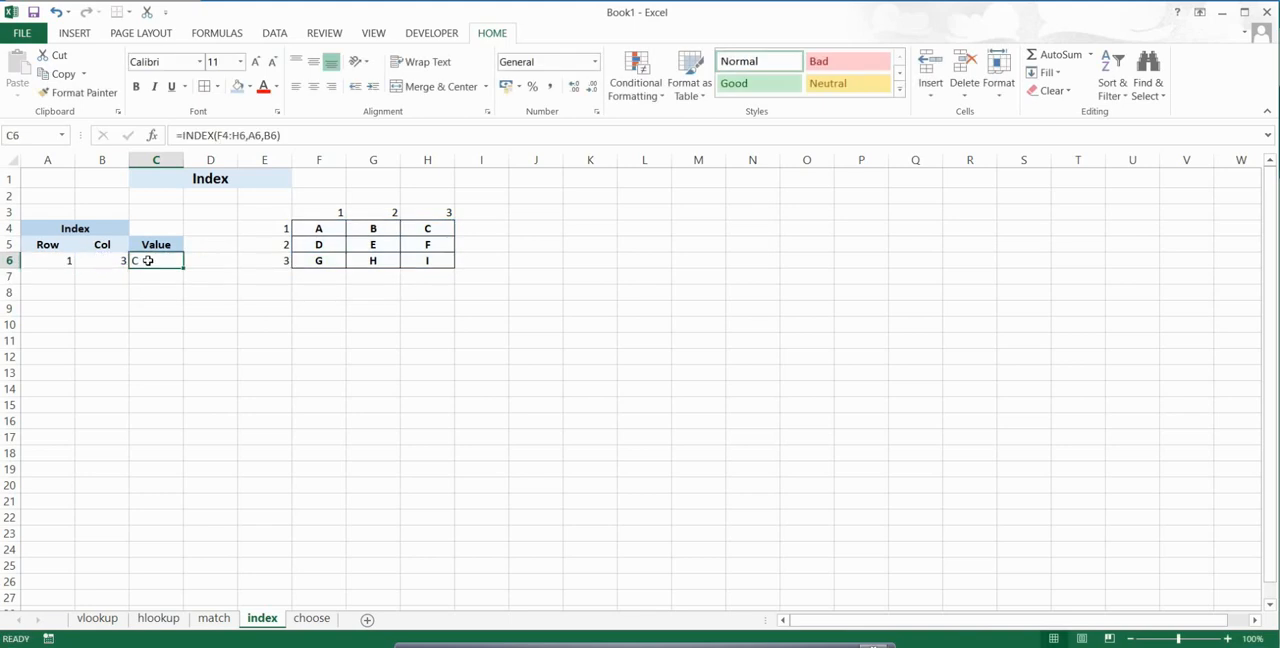
click(57, 263)
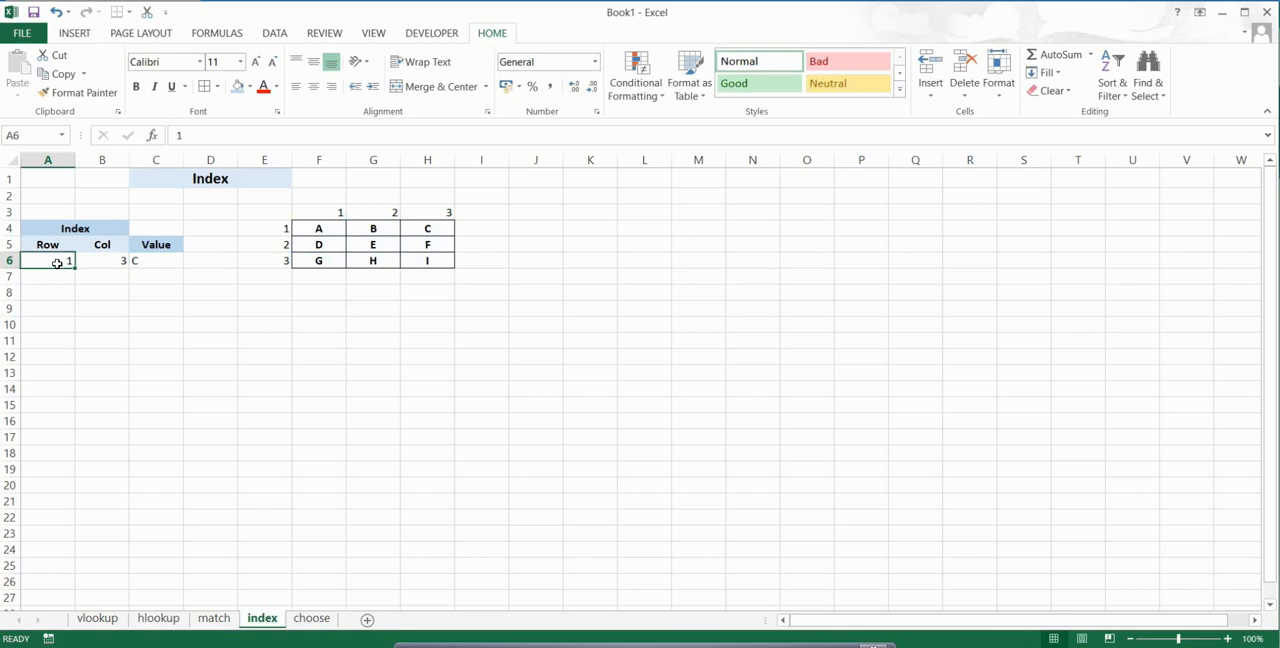
click(106, 262)
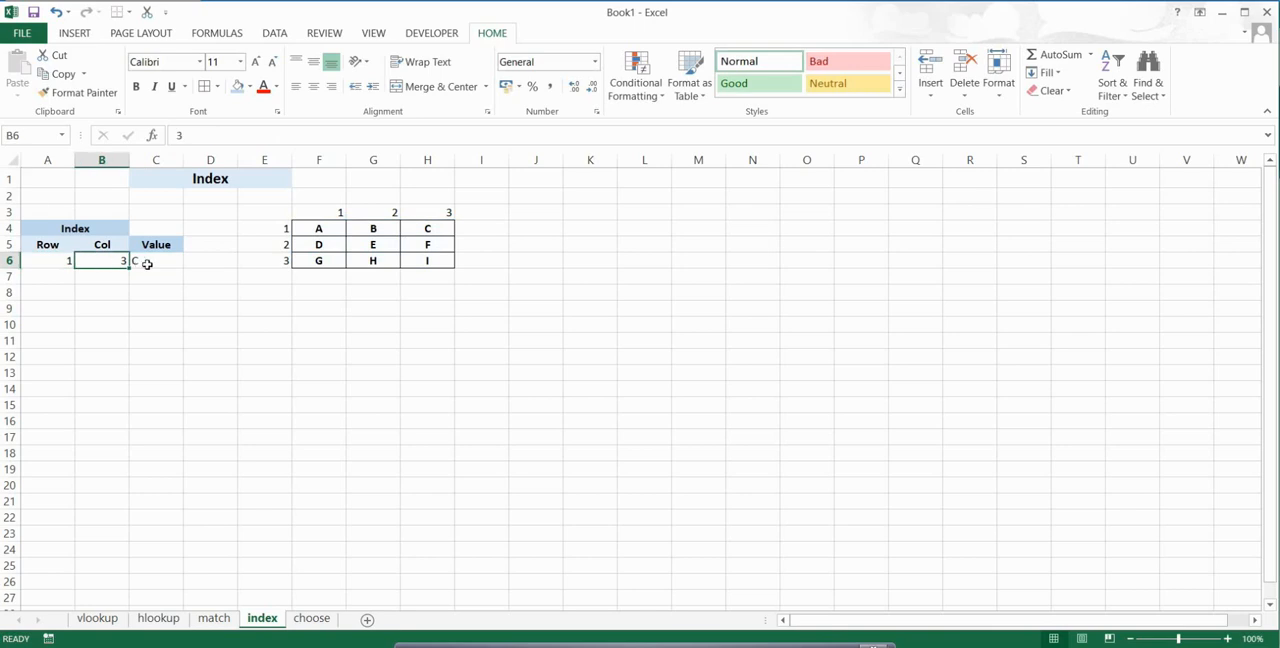
click(422, 228)
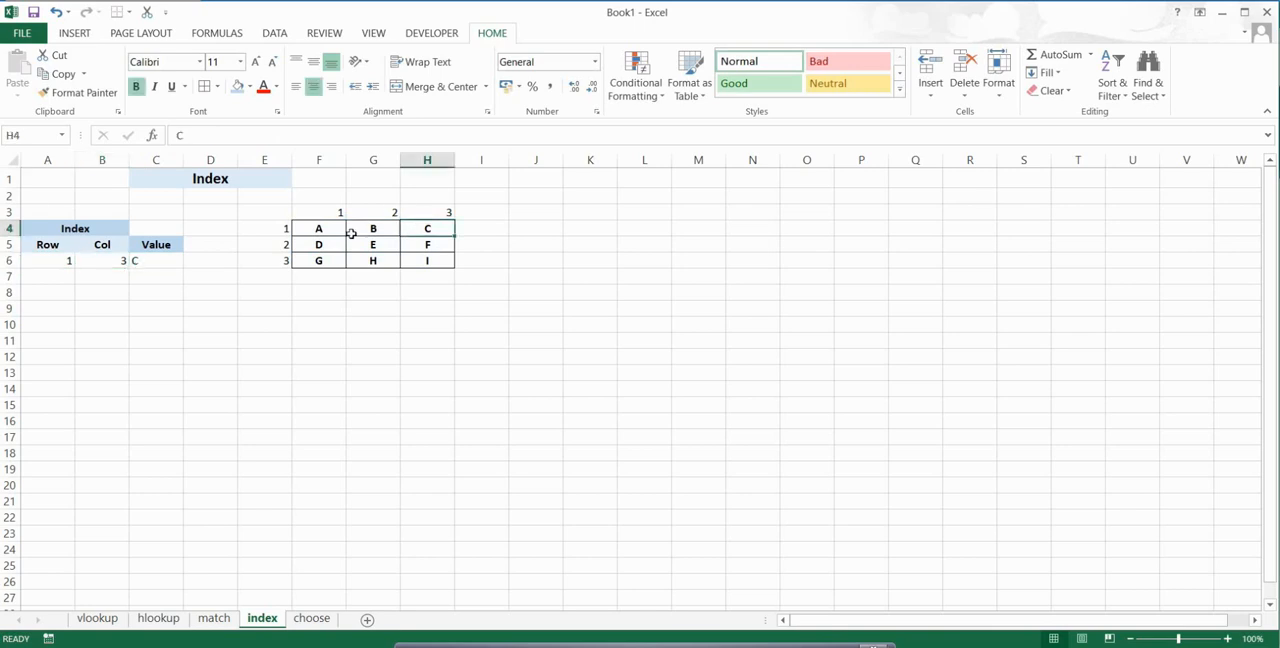
Step: Set the Row index in A6 to 2 and the Col index in B6 to 1, and compare the result with the table
click(62, 262)
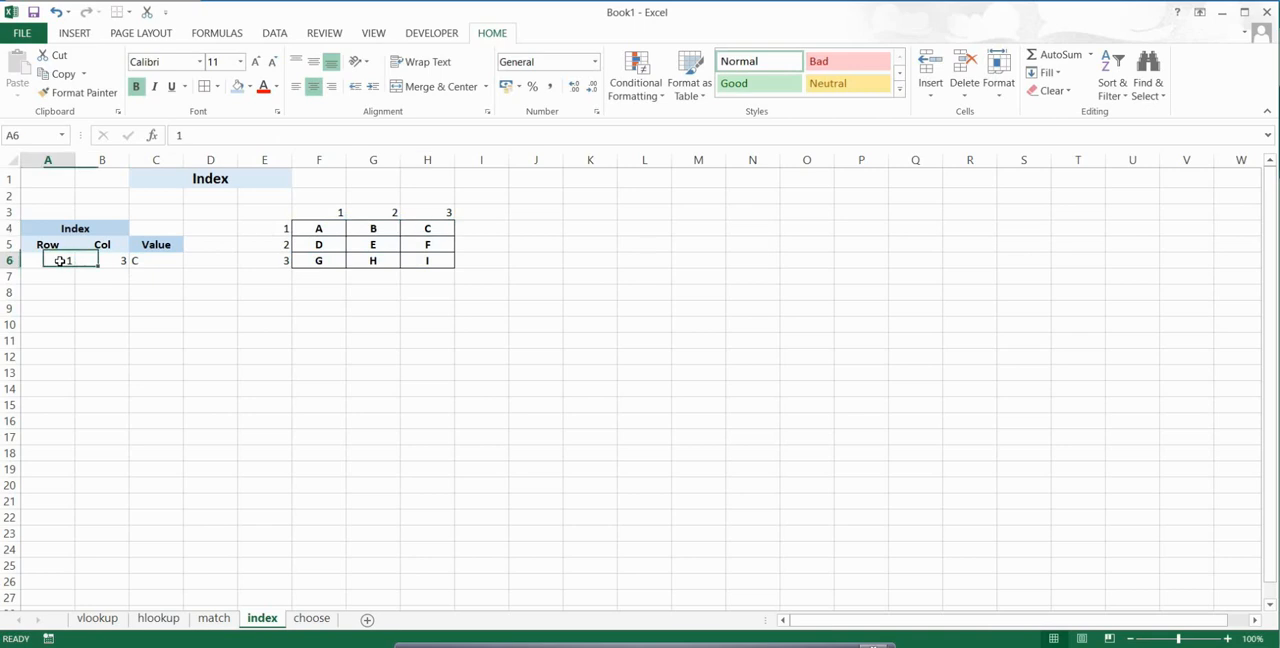
text(2)
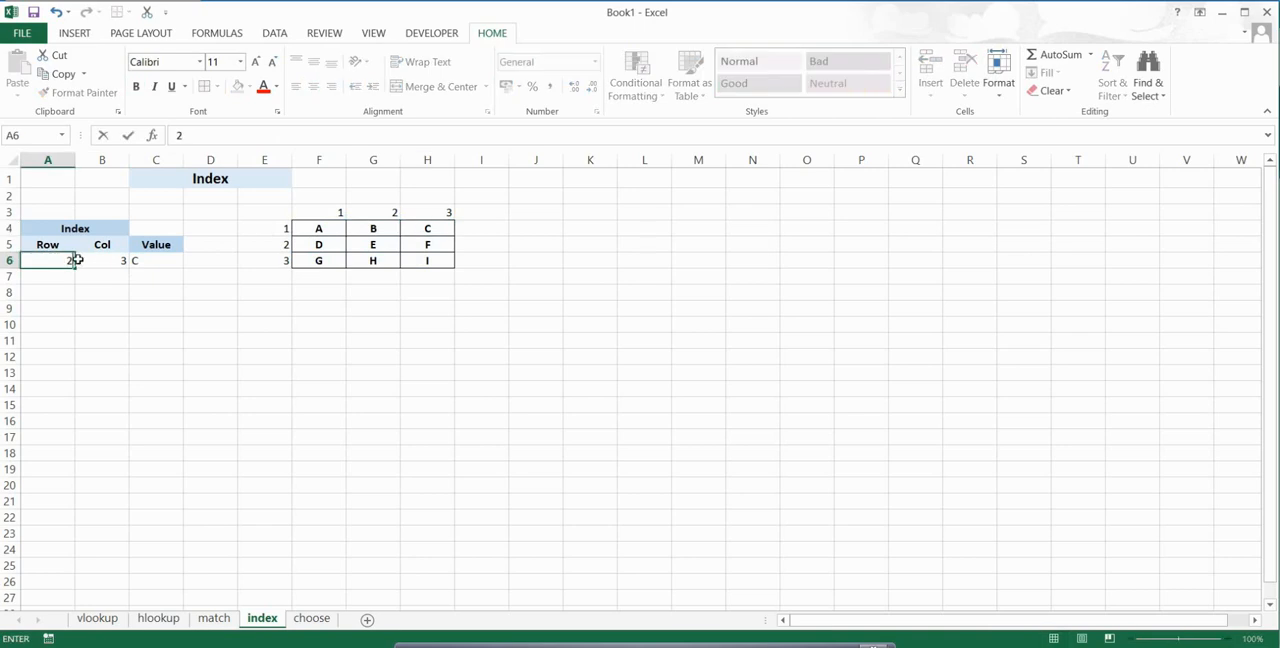
click(104, 258)
text(1)
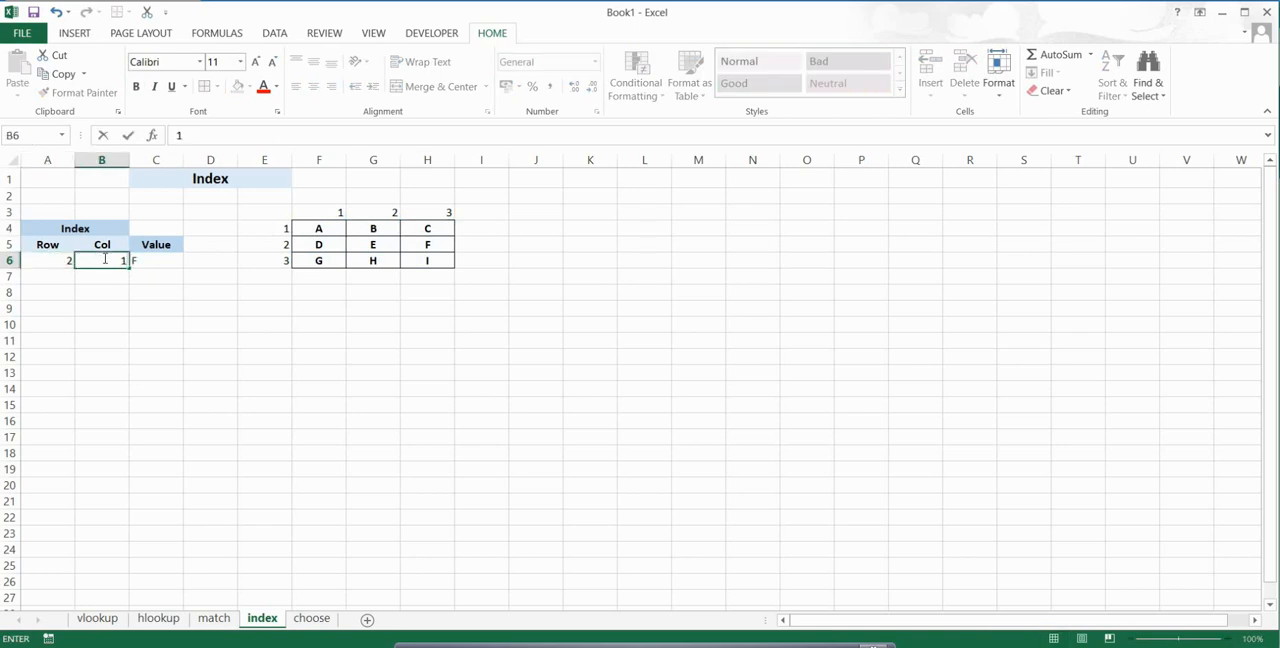
key(Return)
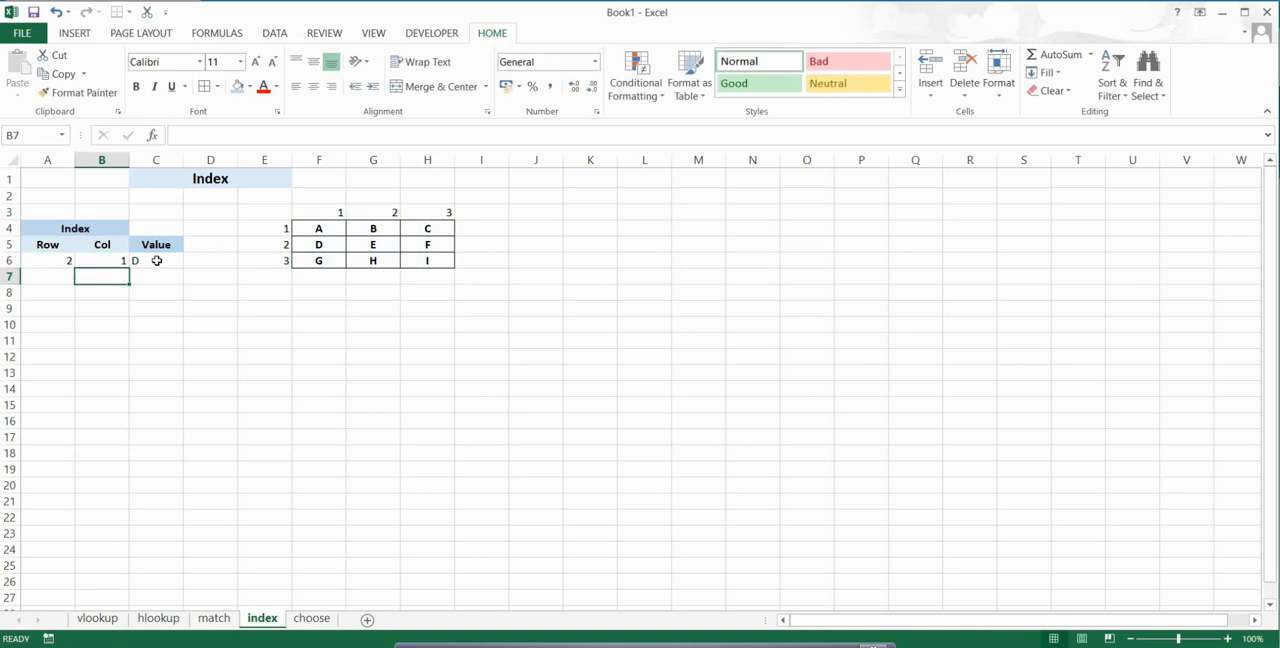
click(157, 260)
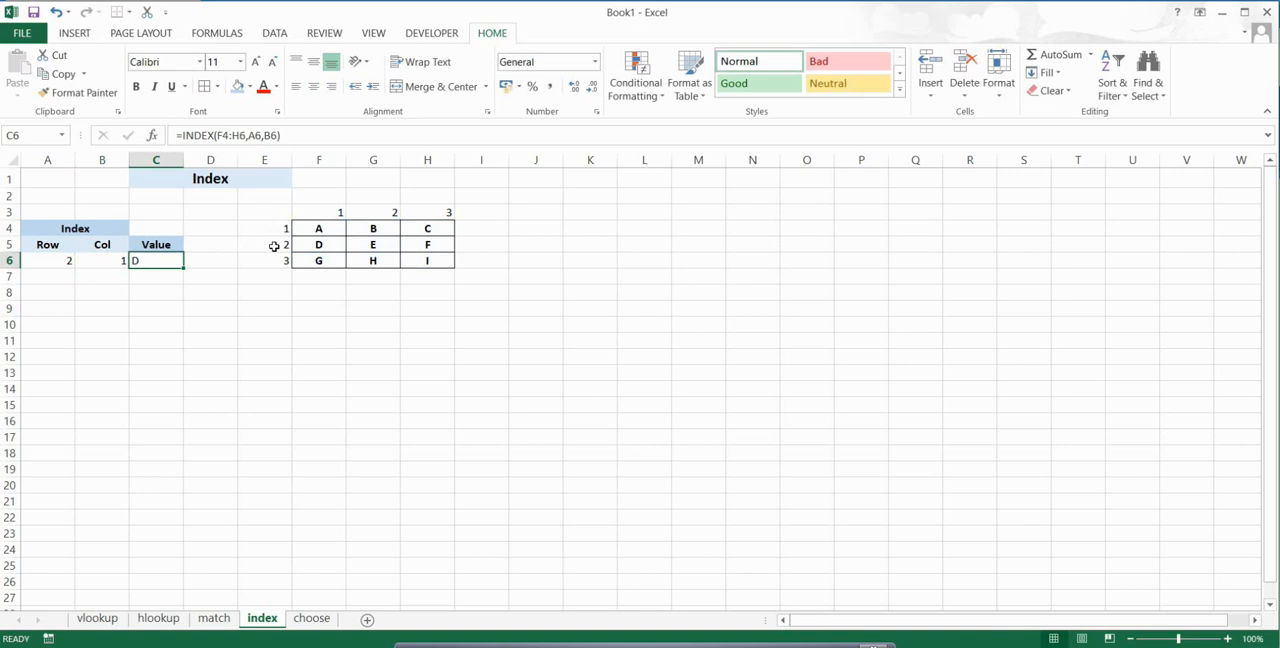
click(306, 248)
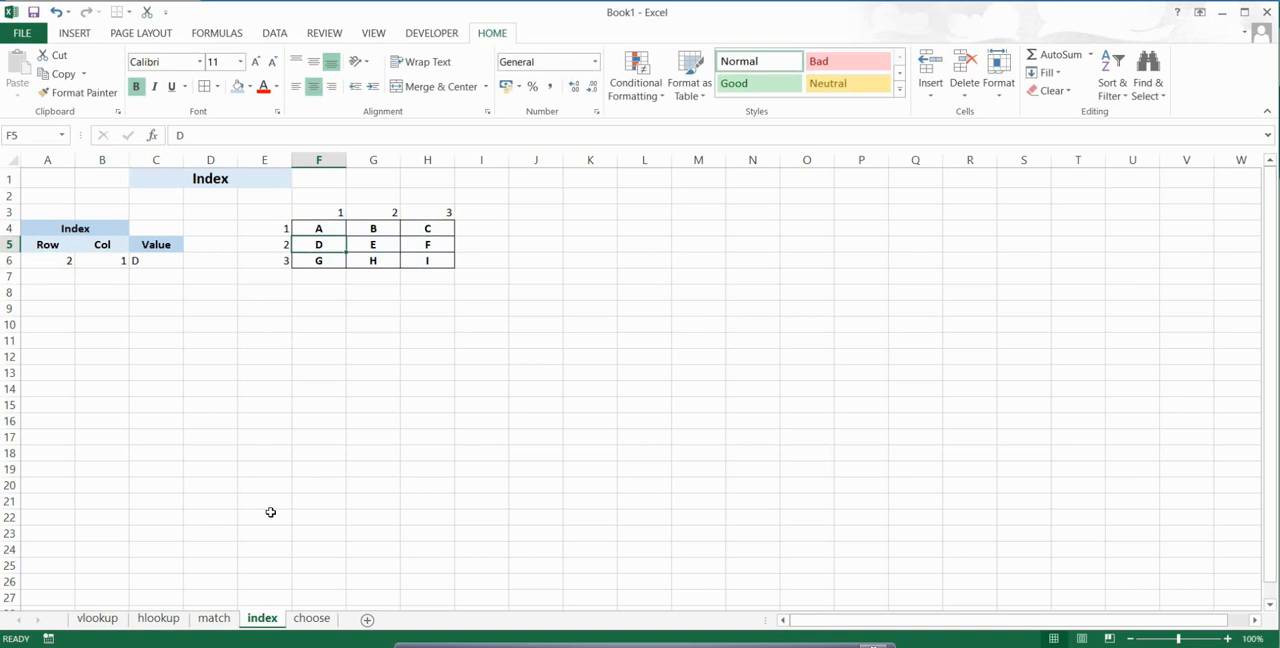
Step: On the choose sheet, start a CHOOSE formula in C4 with the number in B4 as the index number
click(311, 620)
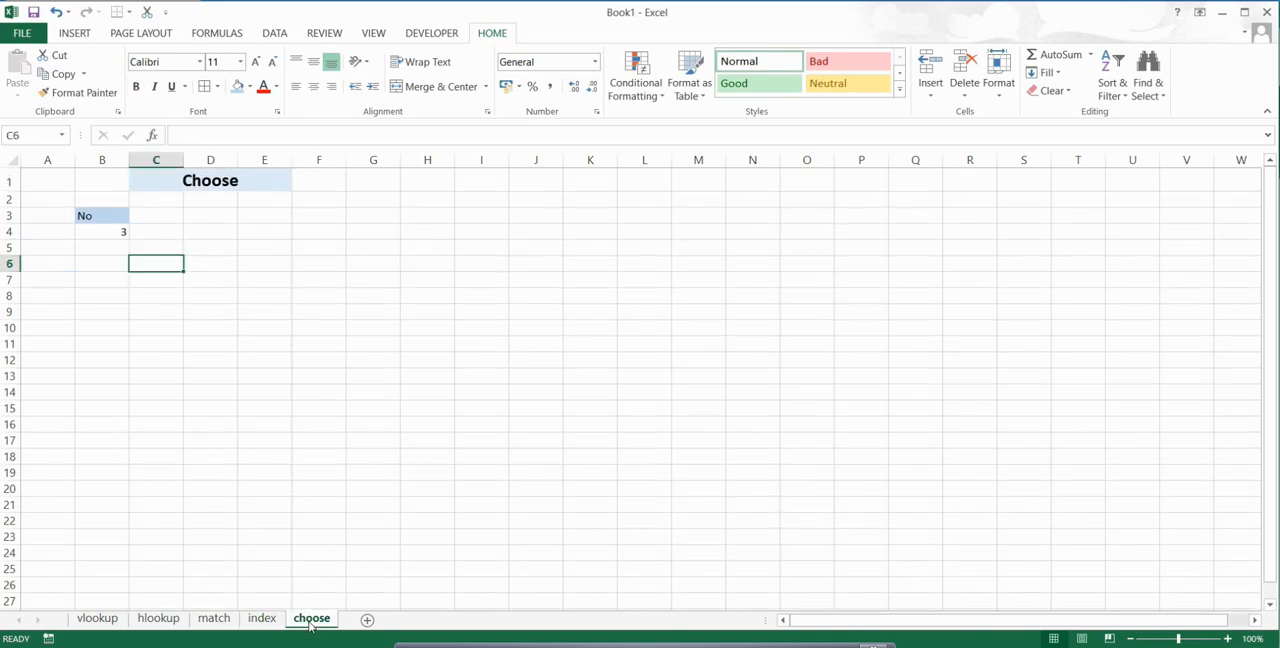
click(155, 234)
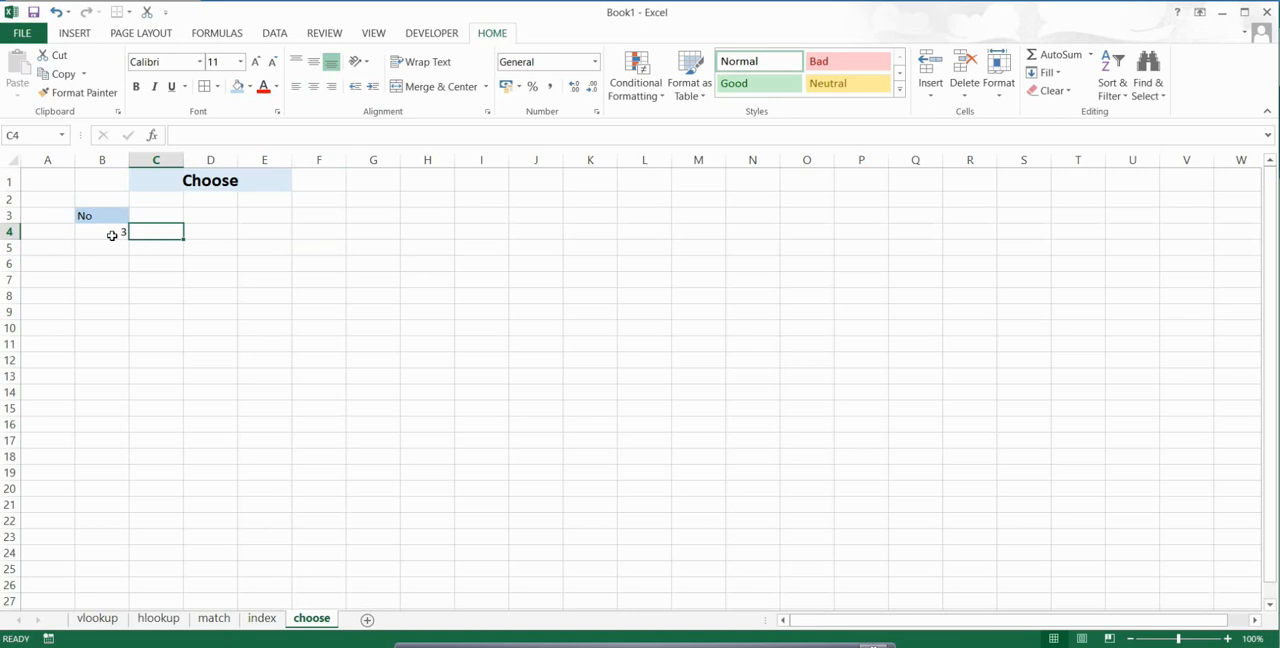
click(112, 235)
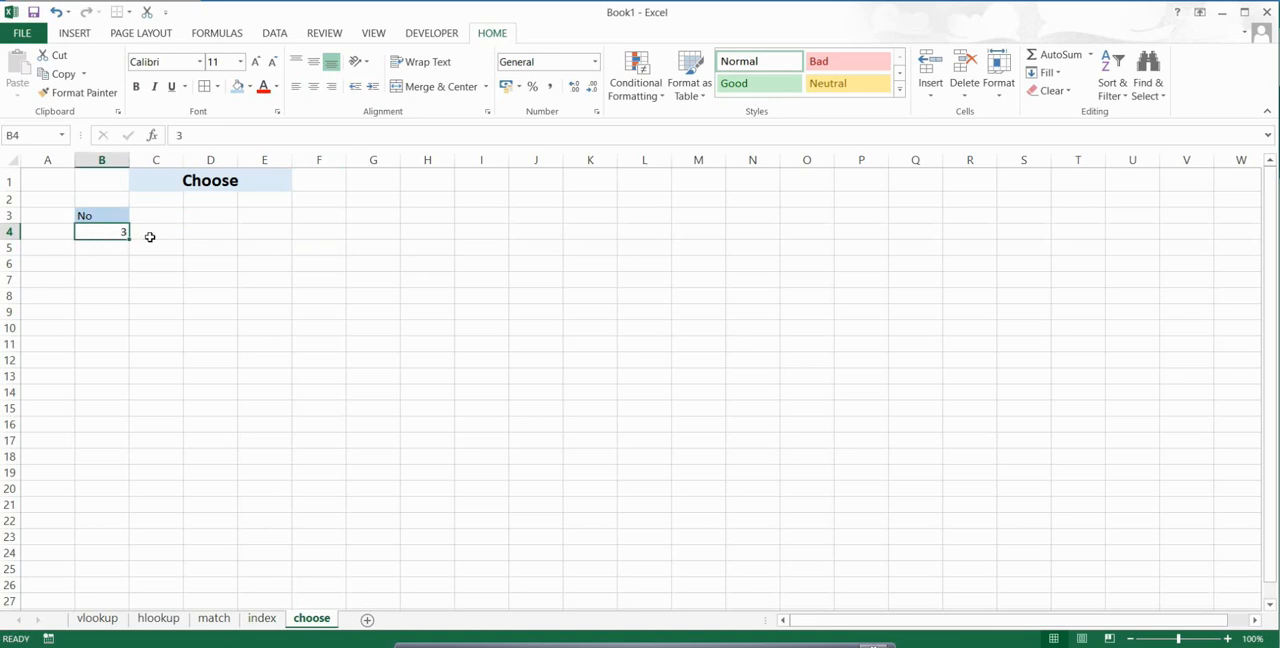
click(152, 236)
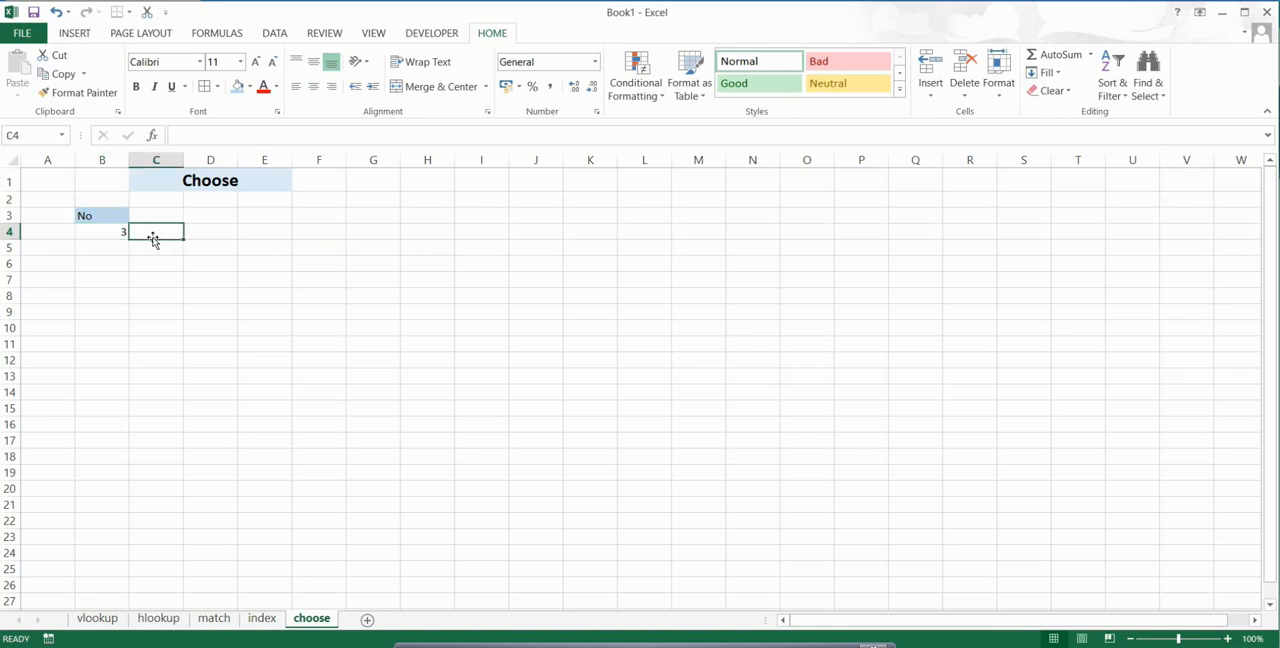
text(=ch)
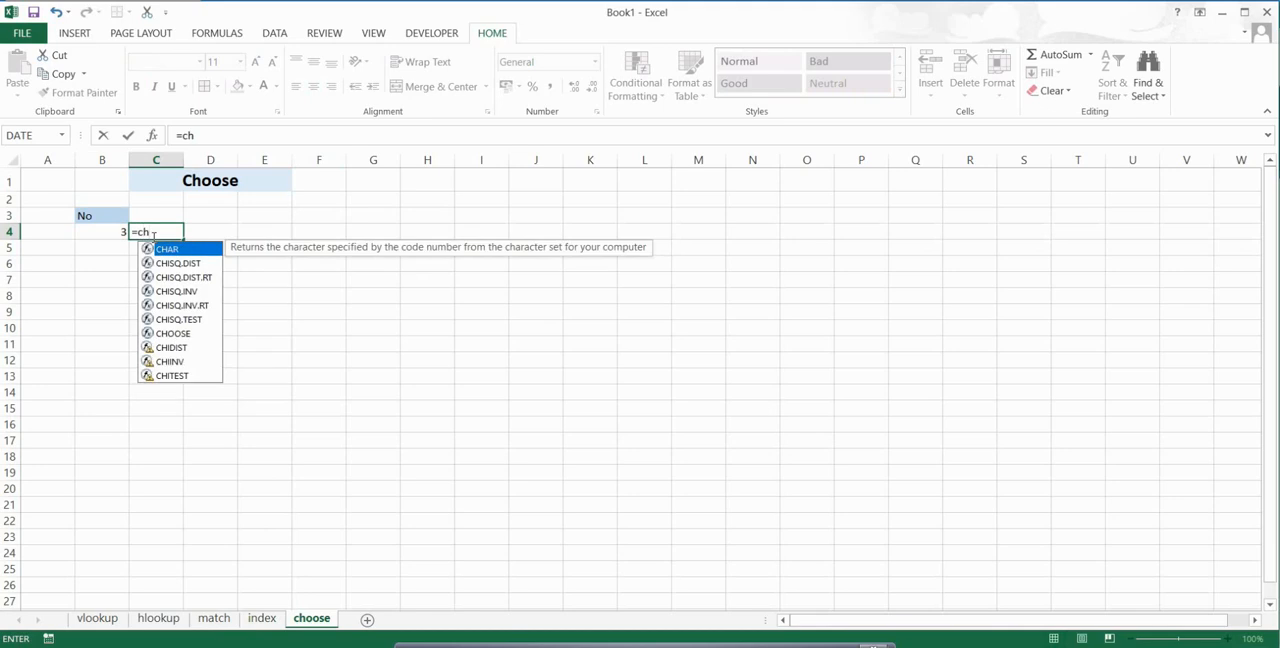
text(oo)
key(Tab)
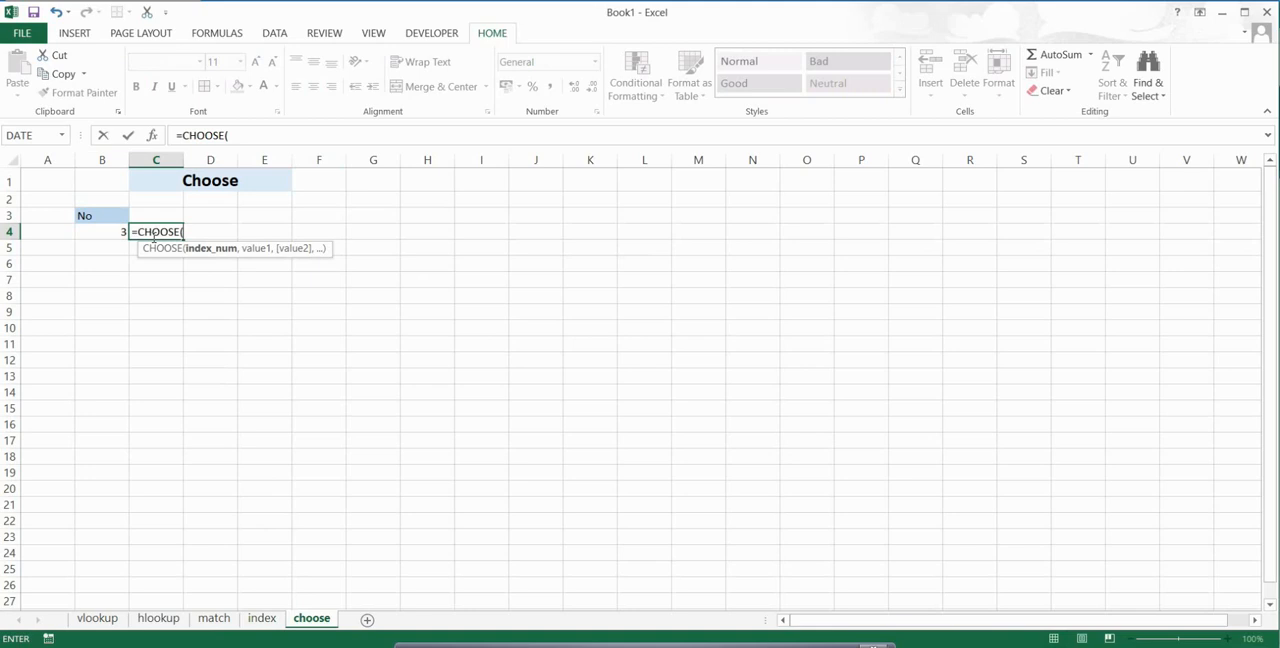
click(106, 237)
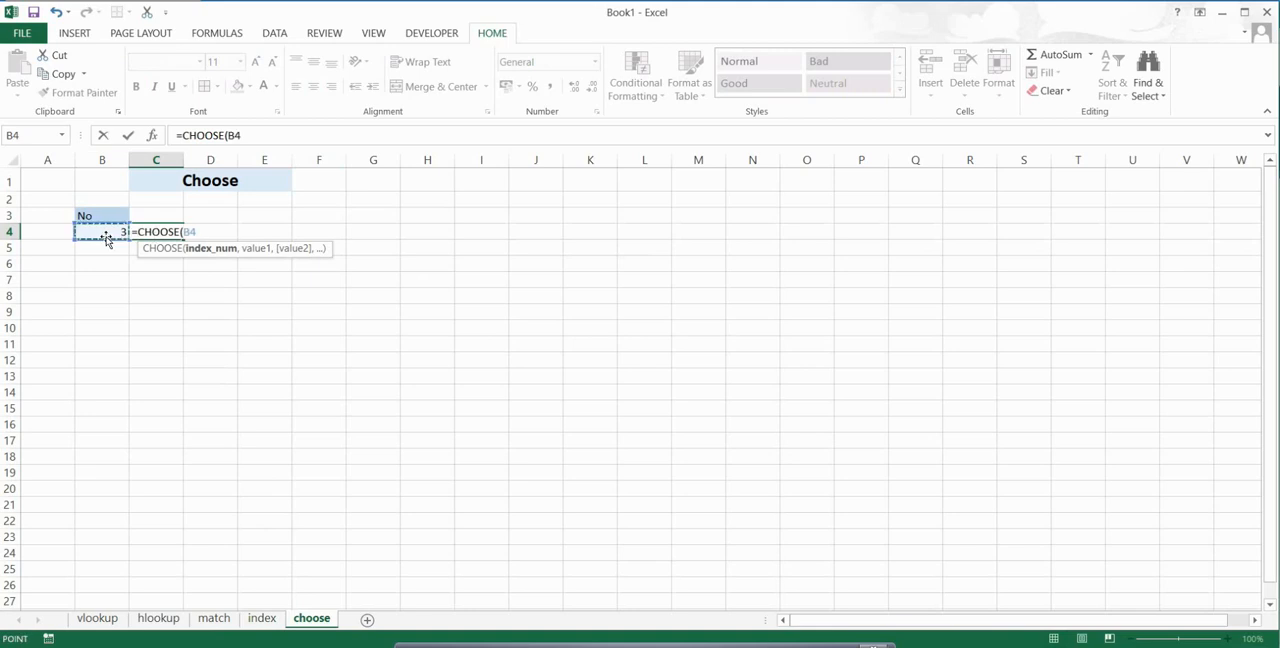
text(,)
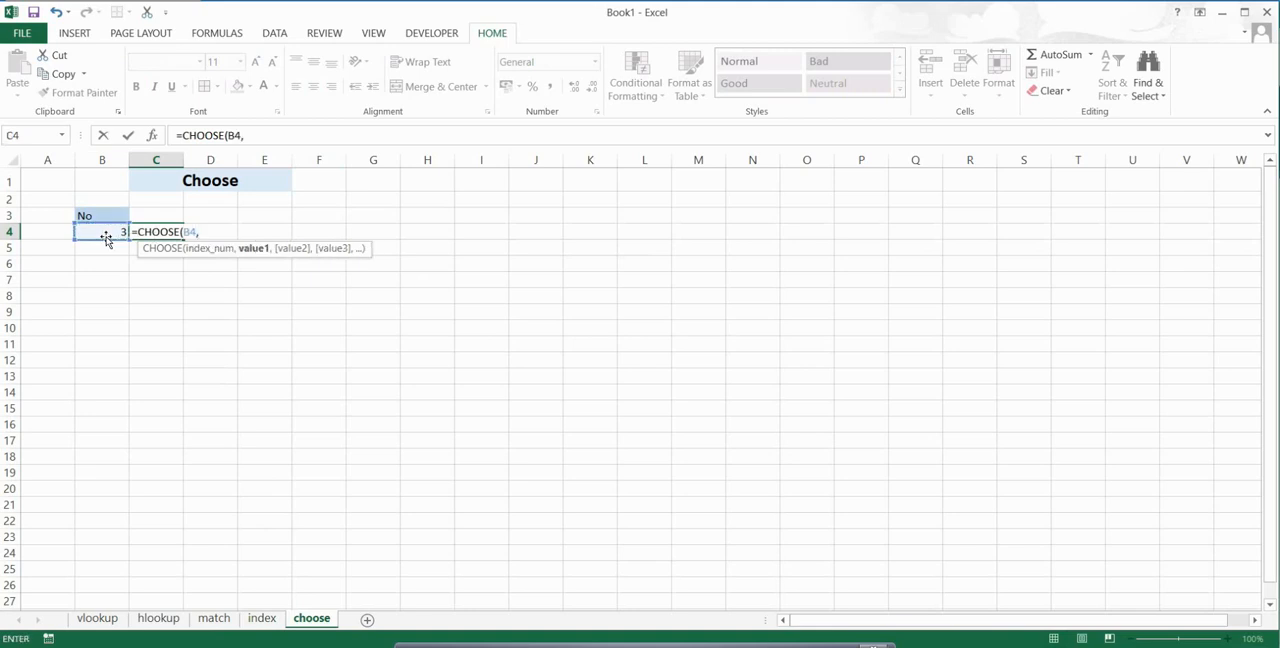
text("apple",")
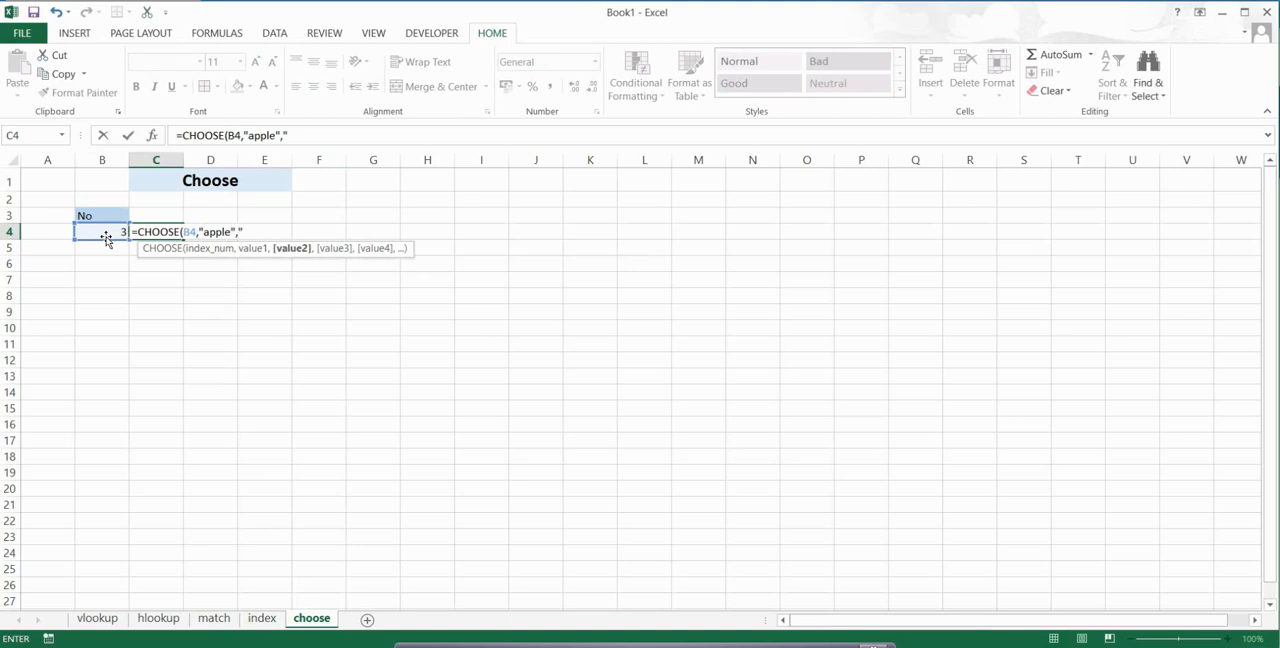
text(boy",)
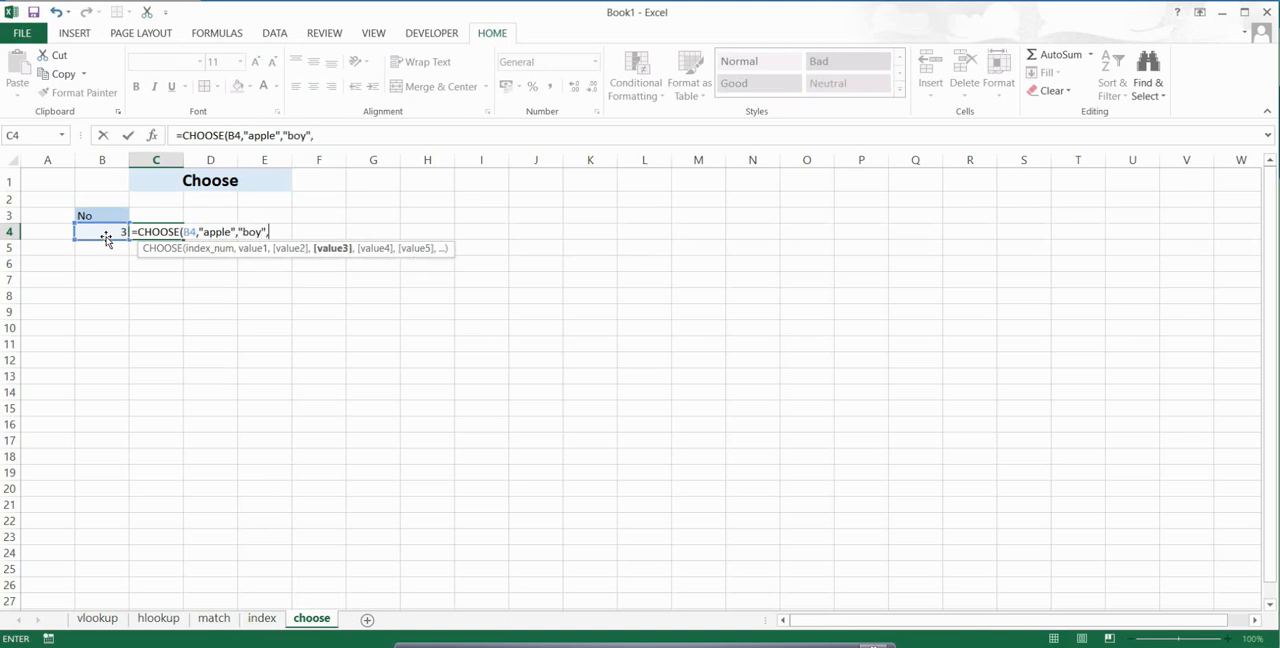
text("cat"))
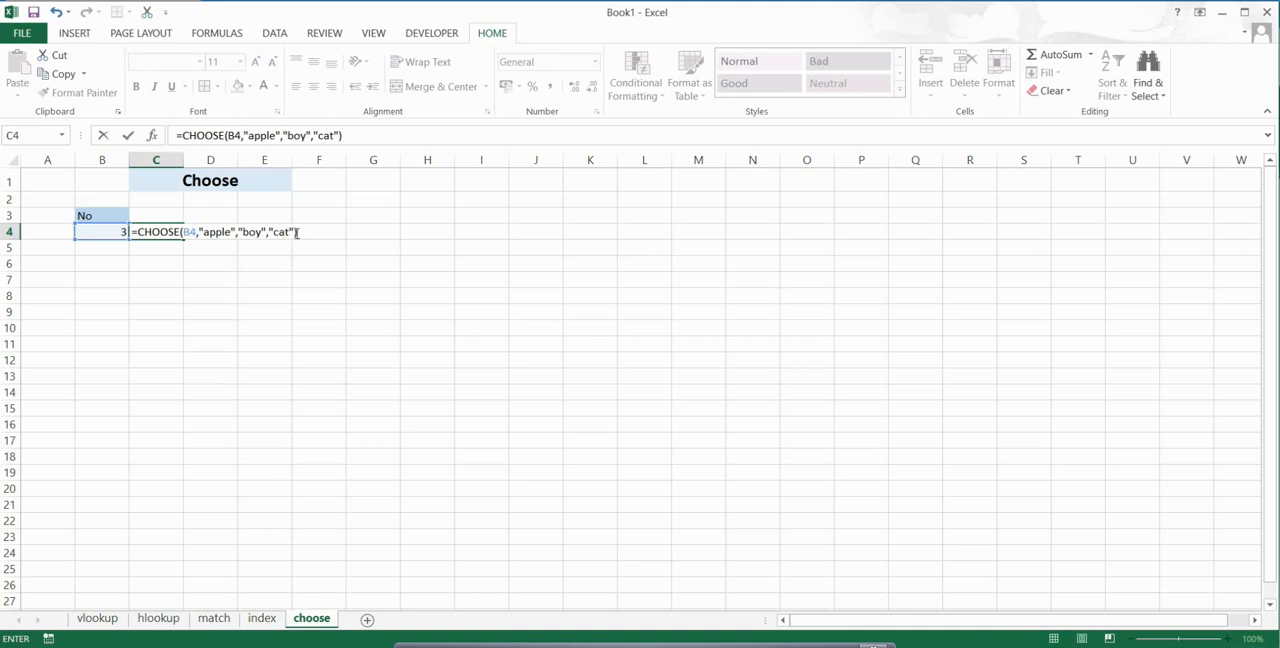
Step: Complete the CHOOSE formula in C4 with the values "apple", "boy" and "cat", and check its result against the number in B4
key(Return)
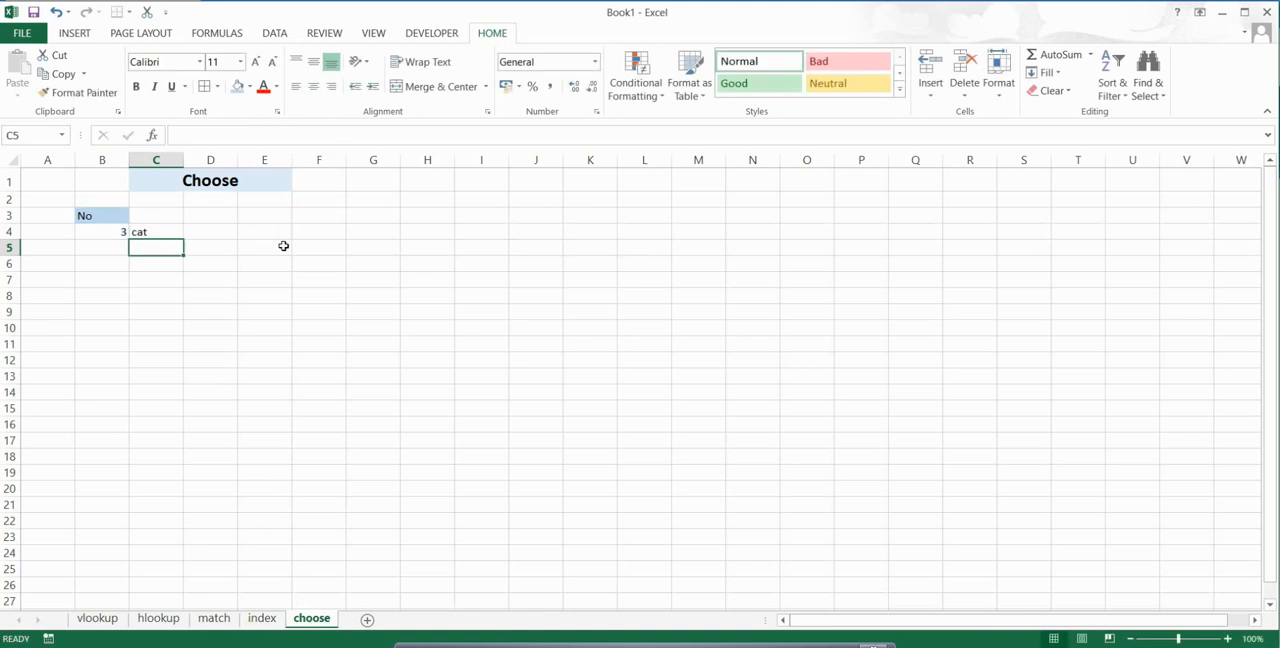
click(141, 233)
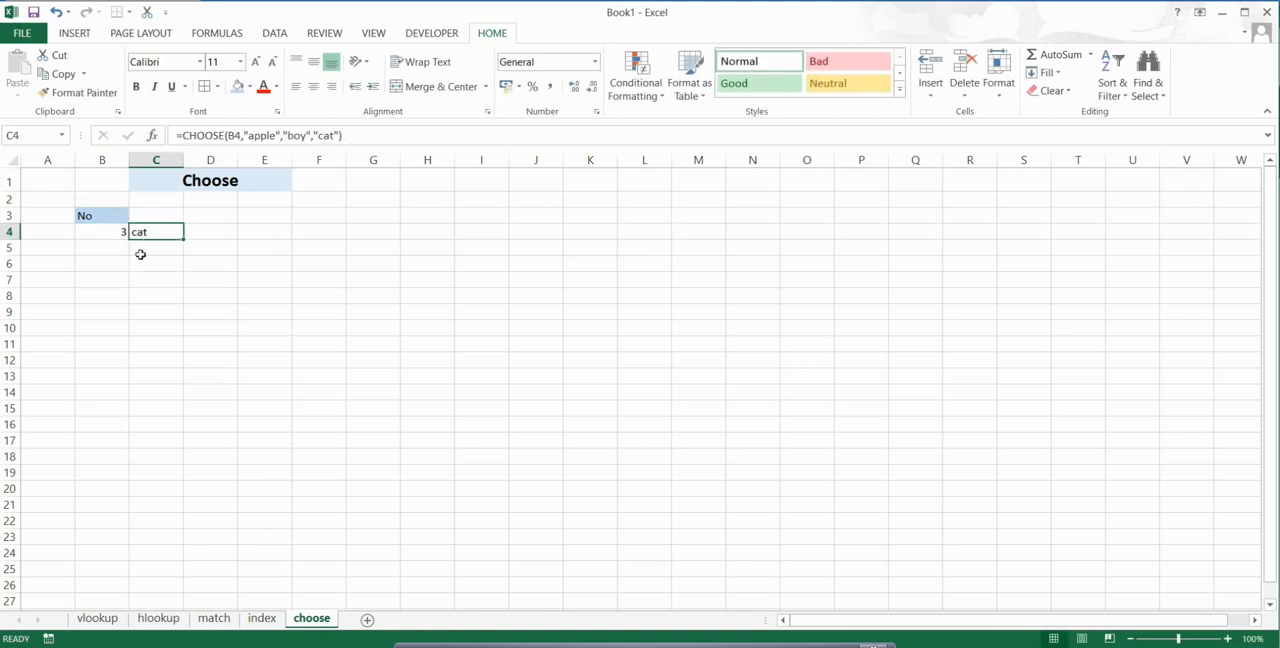
click(105, 234)
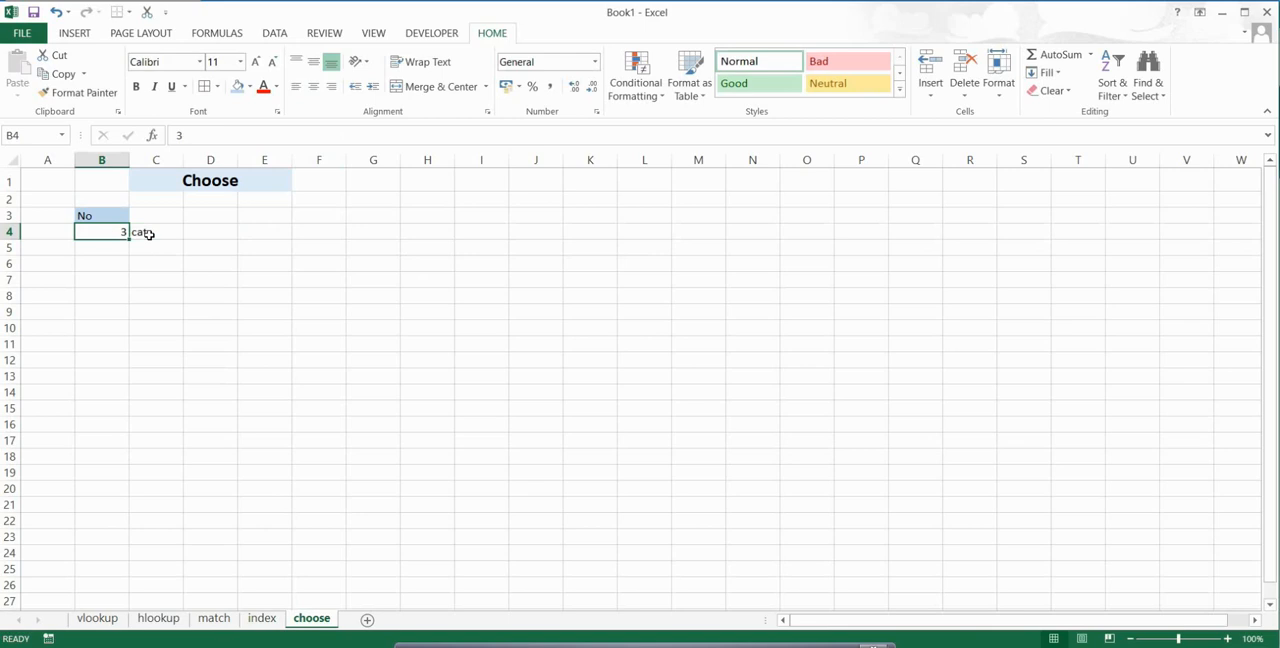
click(145, 234)
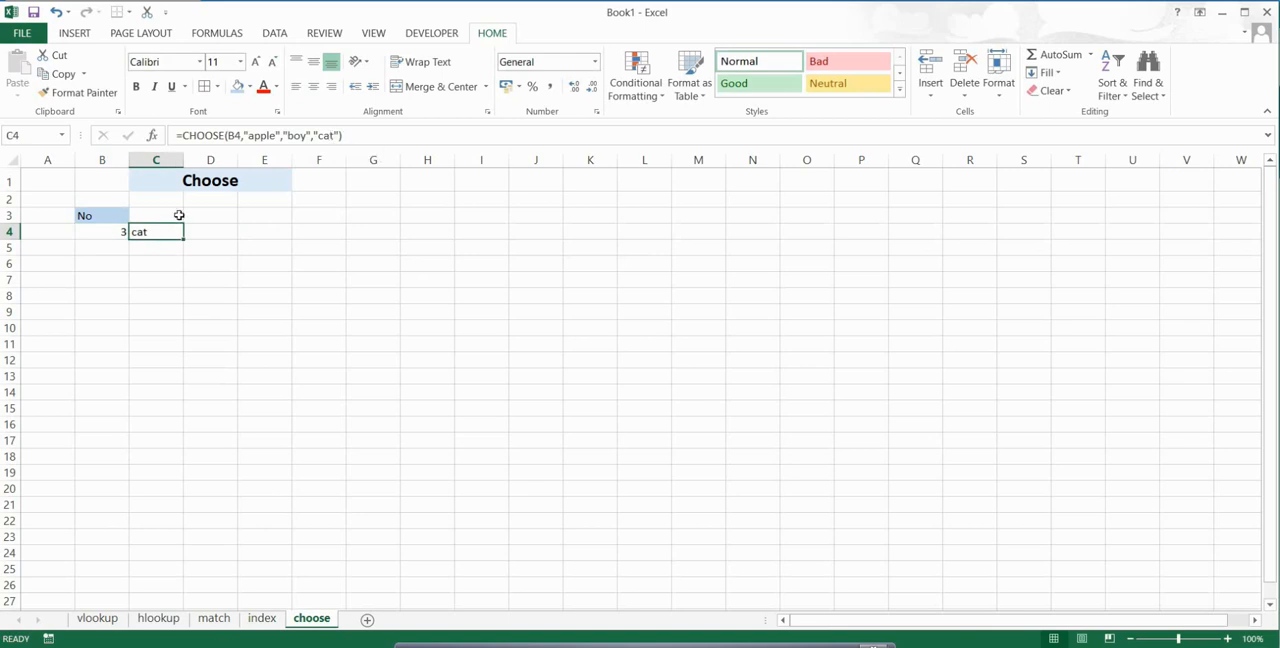
Step: Set the No value in B4 to 1 and check the CHOOSE result in C4 against the formula's value list
click(113, 232)
text(1)
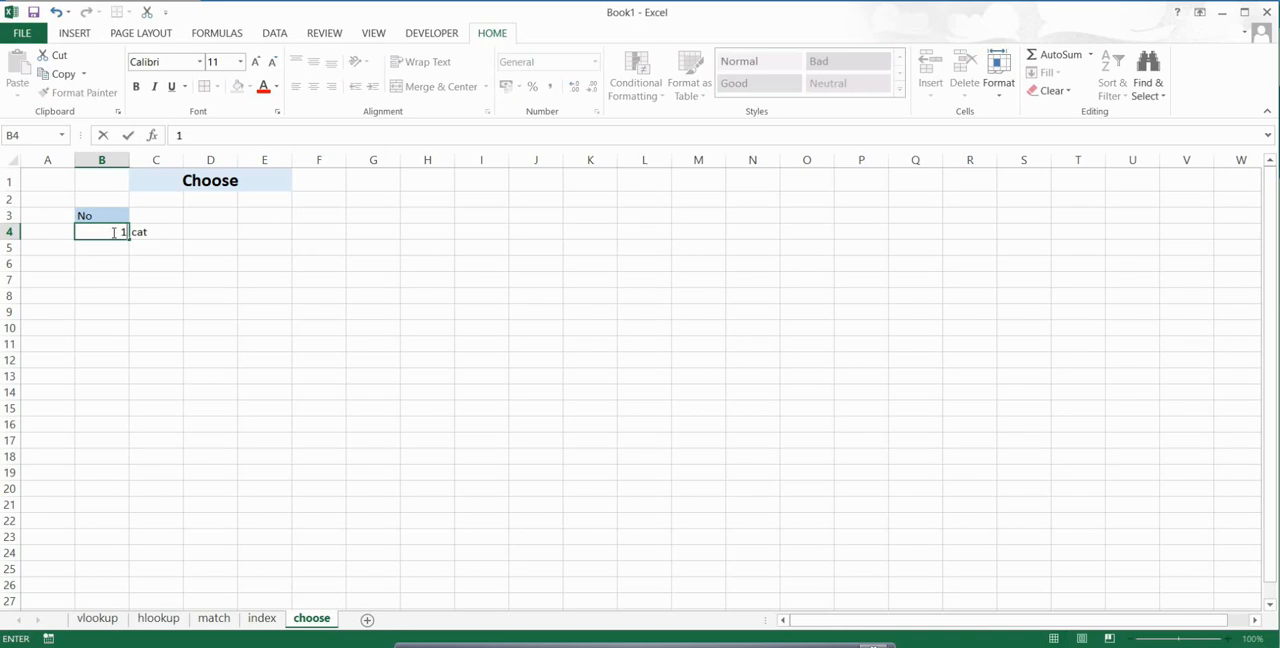
key(Return)
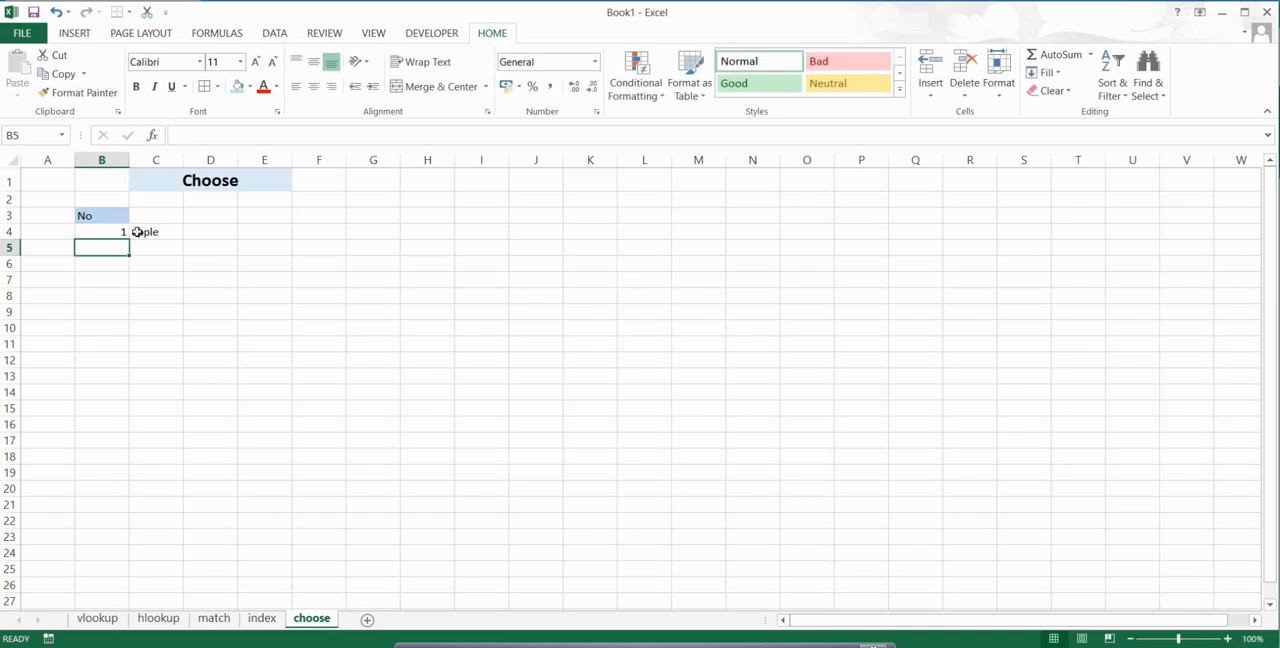
click(145, 232)
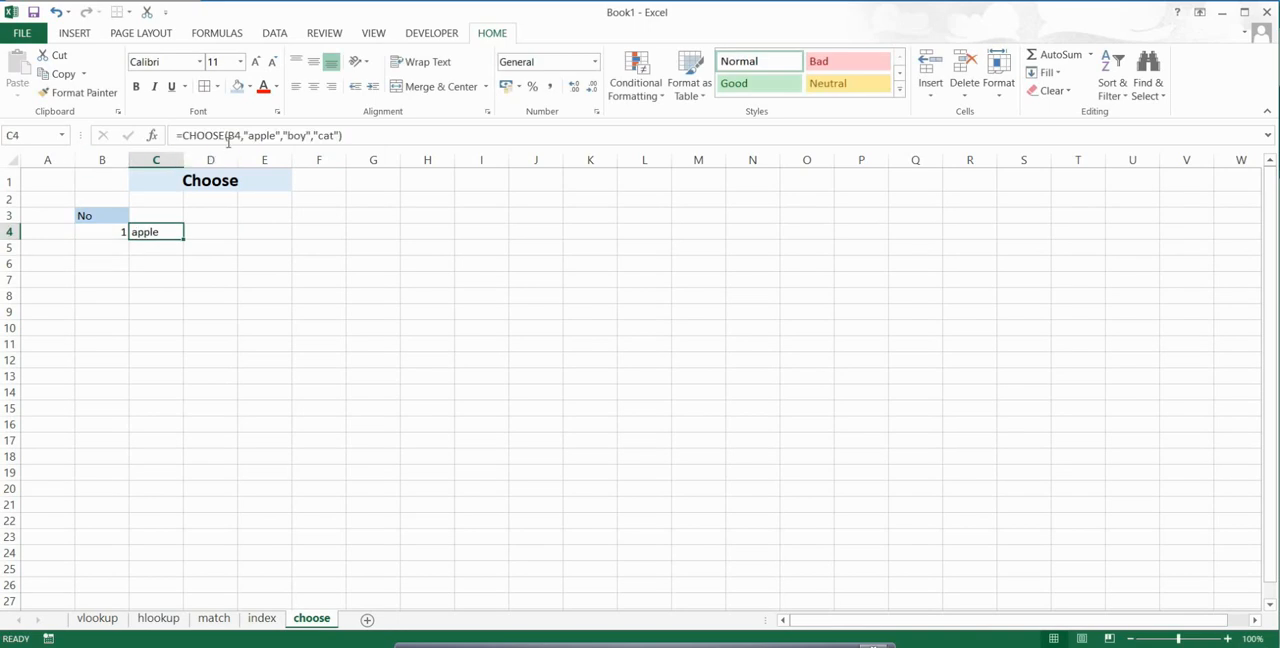